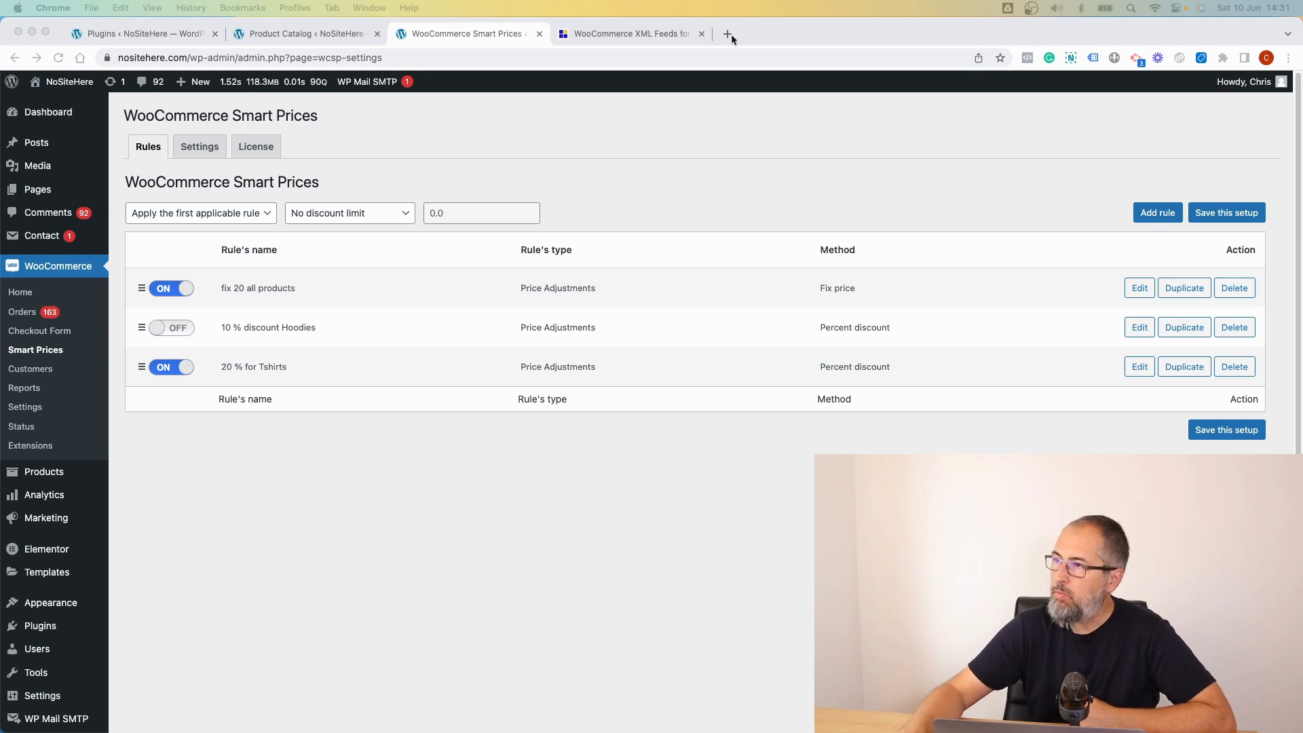
# Step: Switch to the PixelYourSite Product Catalog Feed for WooCommerce page
pyautogui.click(642, 33)
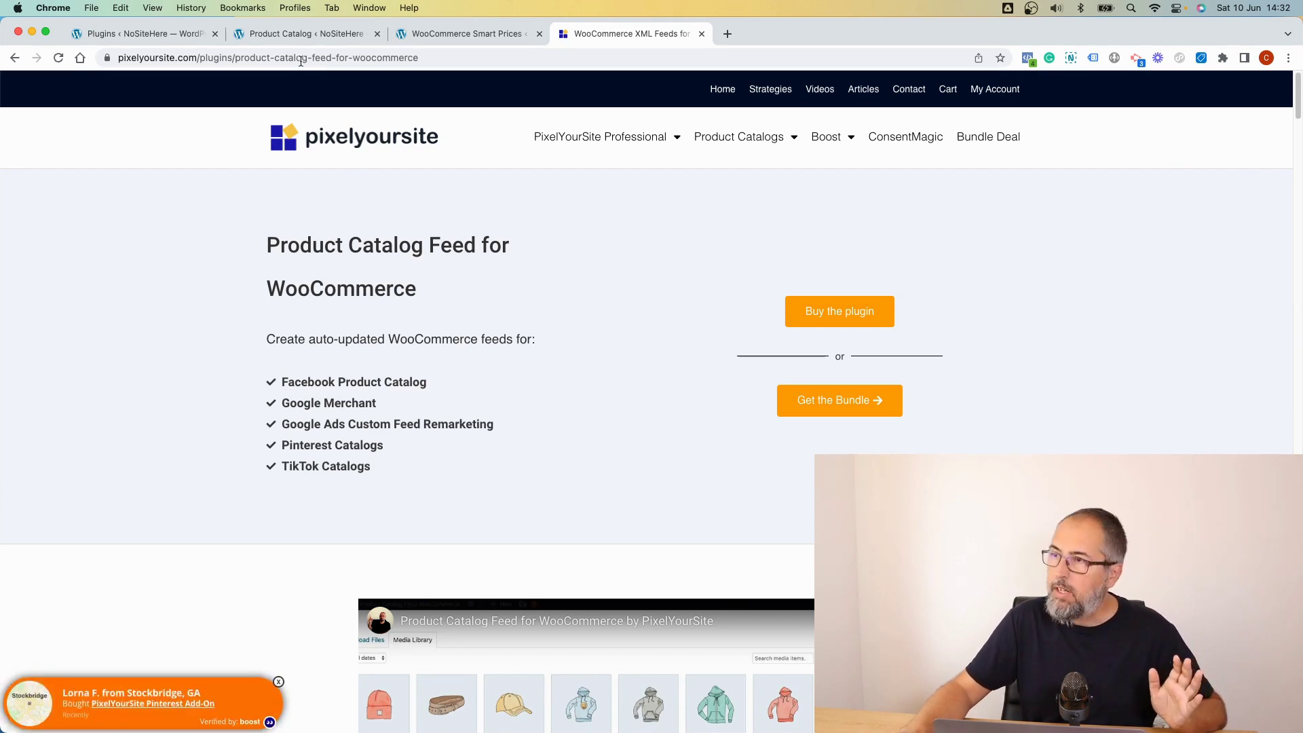
pyautogui.click(293, 42)
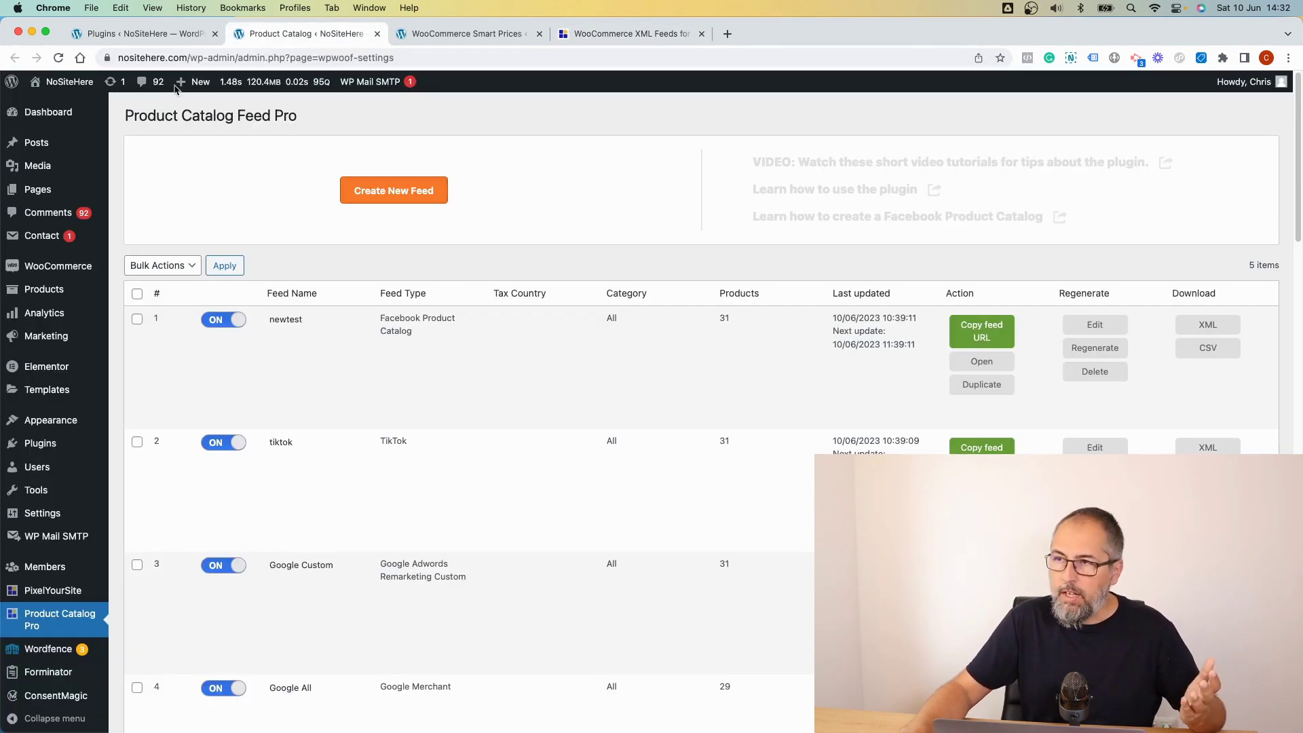
pyautogui.click(128, 38)
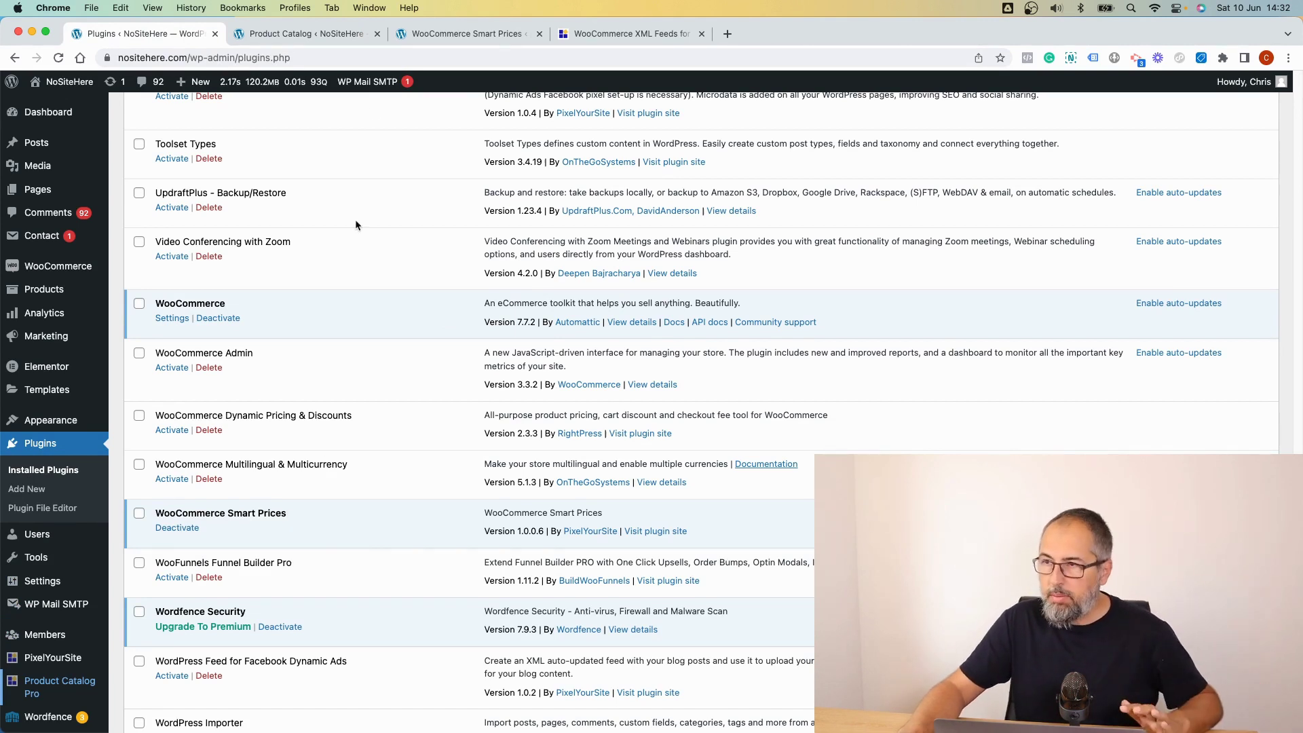
pyautogui.click(286, 35)
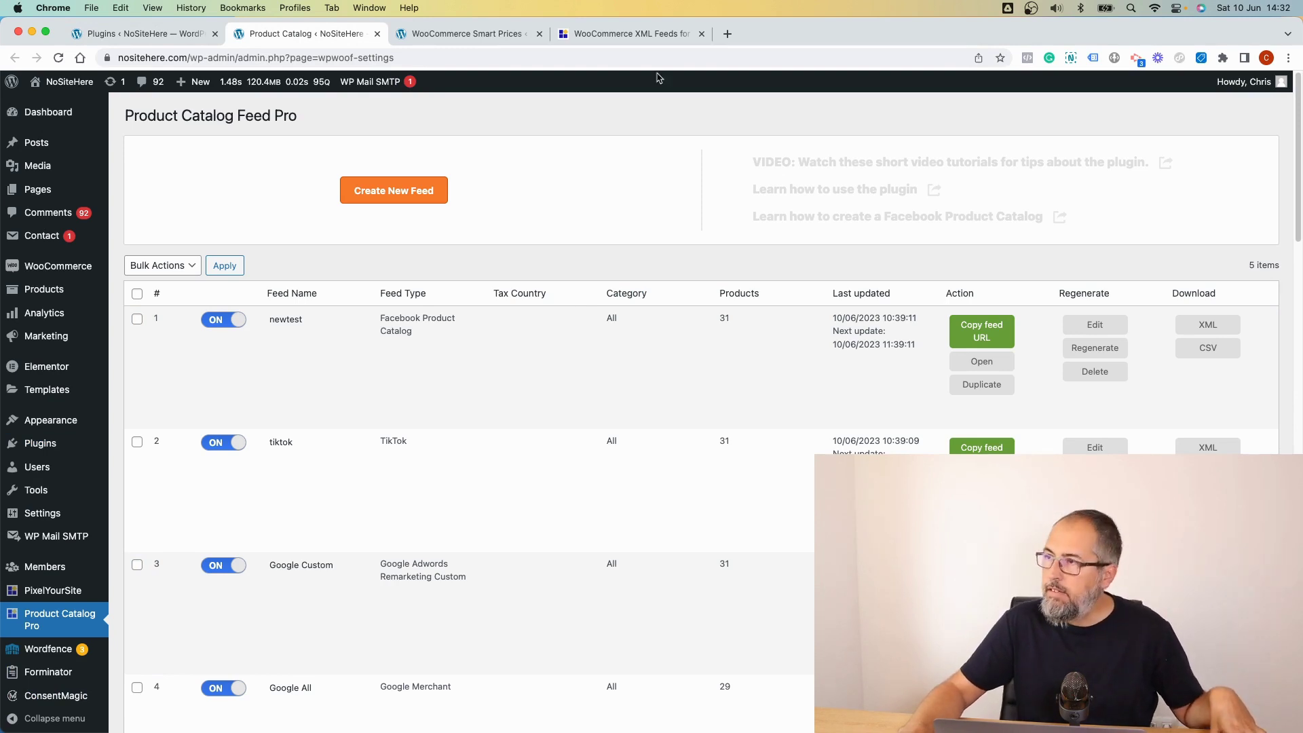
pyautogui.click(635, 31)
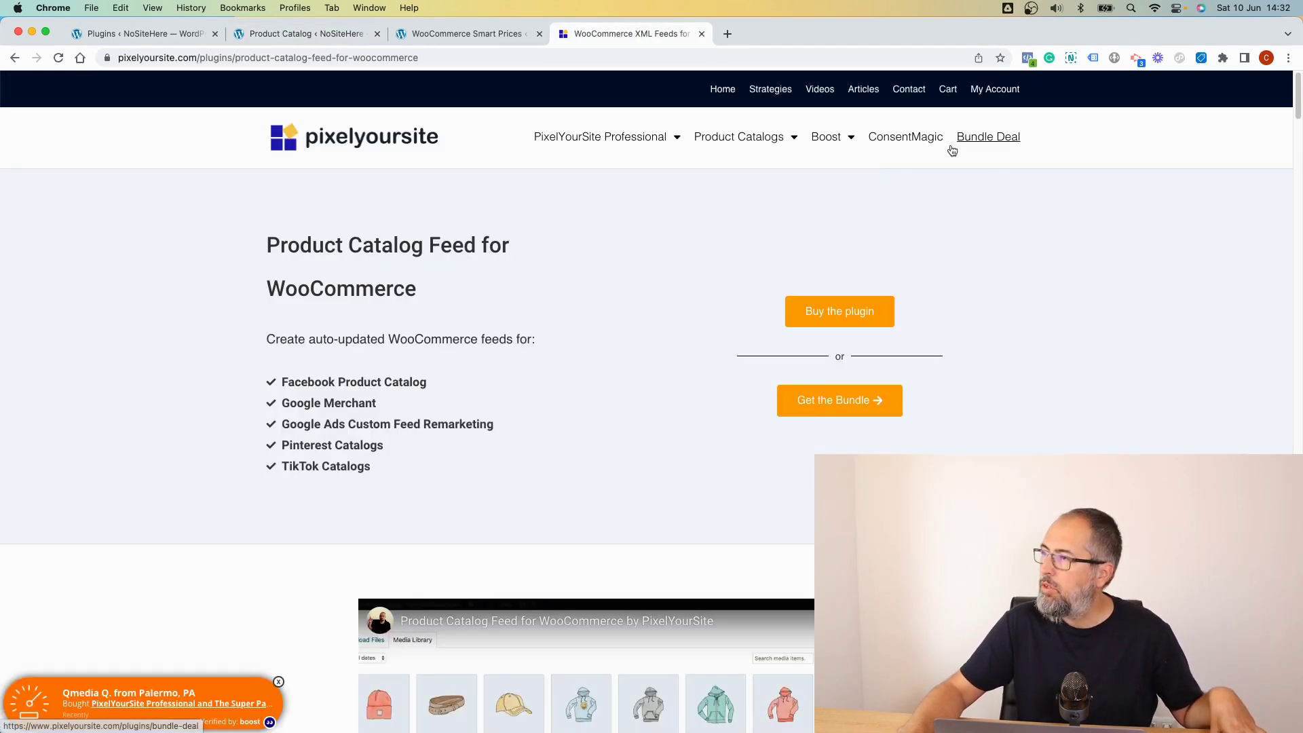
# Step: Open the Bundle Deal page, mark the 799 Bundle Plus Agency price, and scroll through it
pyautogui.click(977, 149)
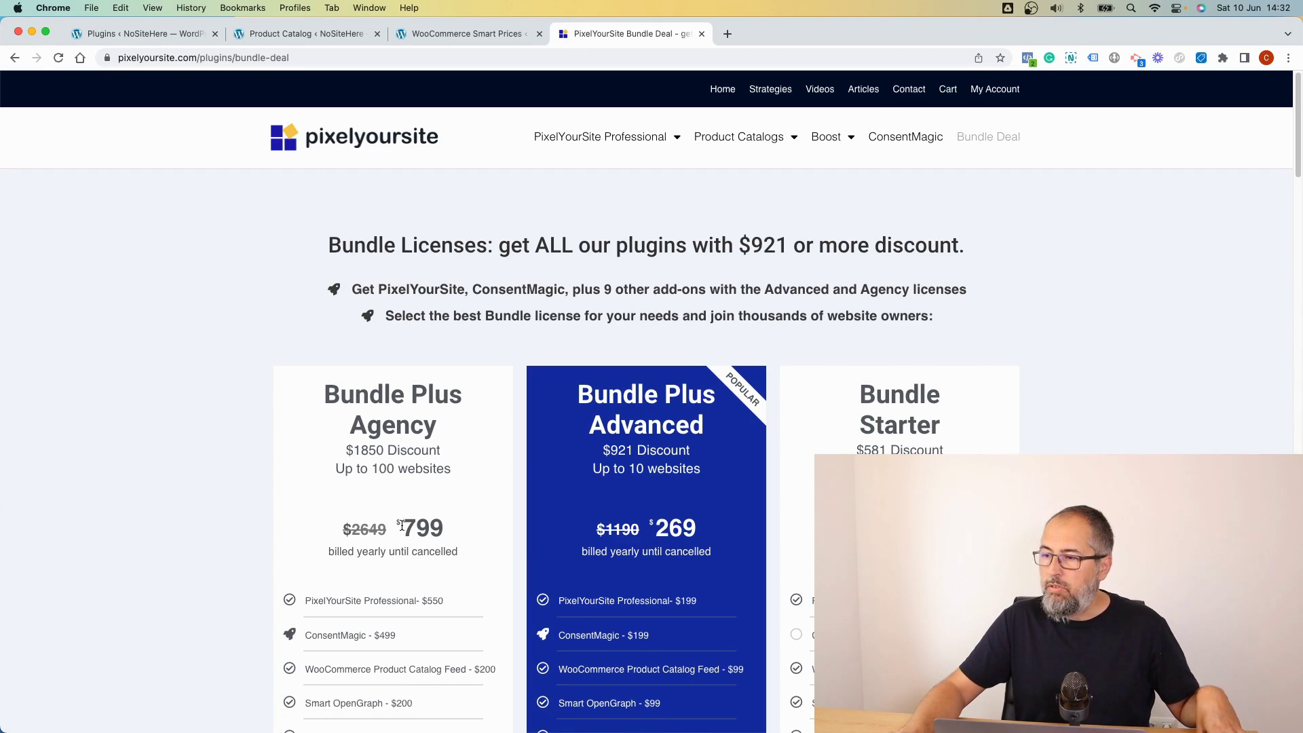
pyautogui.moveTo(402, 525); pyautogui.dragTo(437, 529)
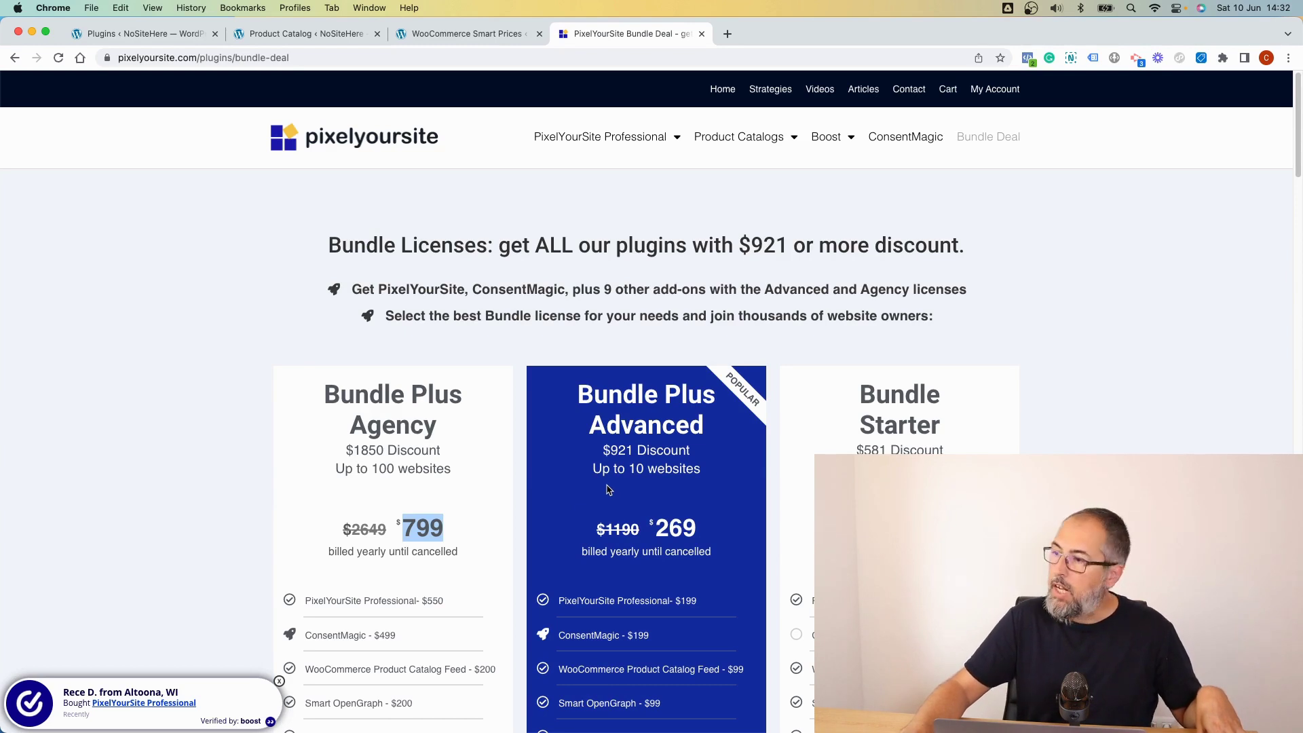
pyautogui.scroll(-15, 611, 485)
pyautogui.scroll(-15, 616, 474)
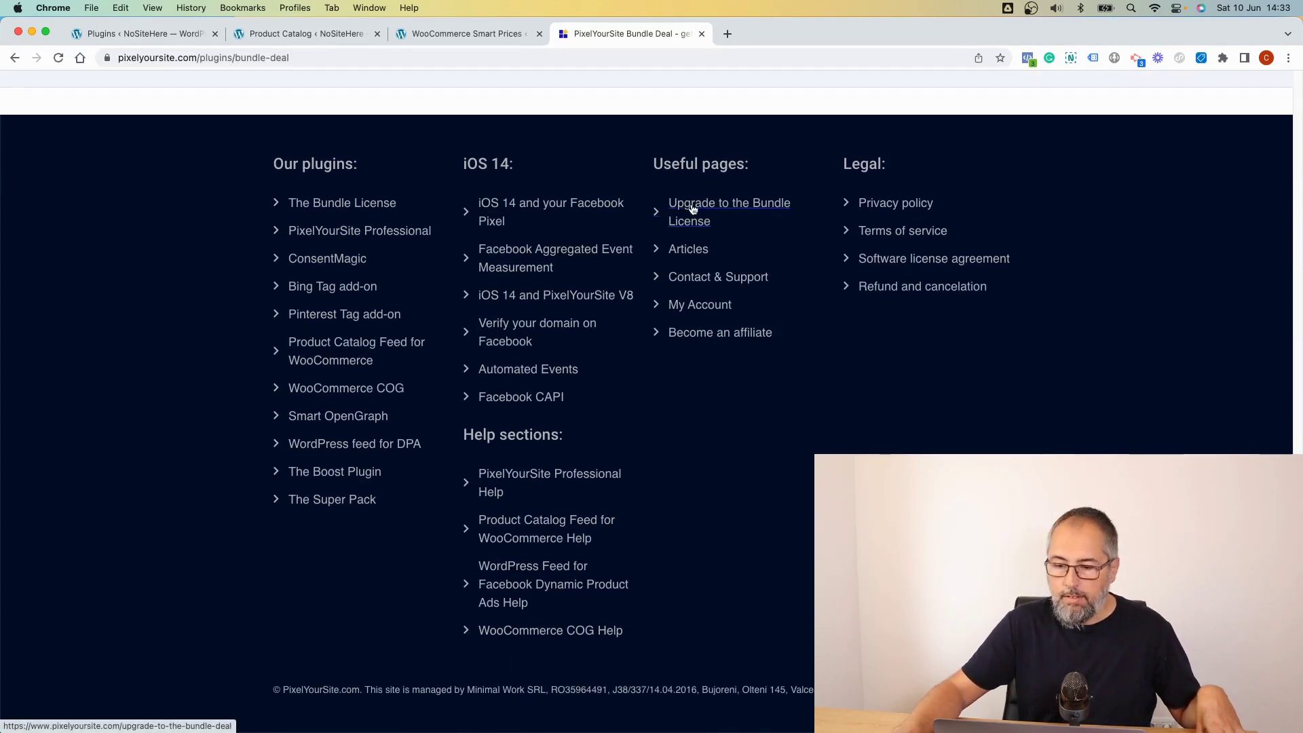
pyautogui.scroll(15, 641, 177)
pyautogui.scroll(10, 646, 189)
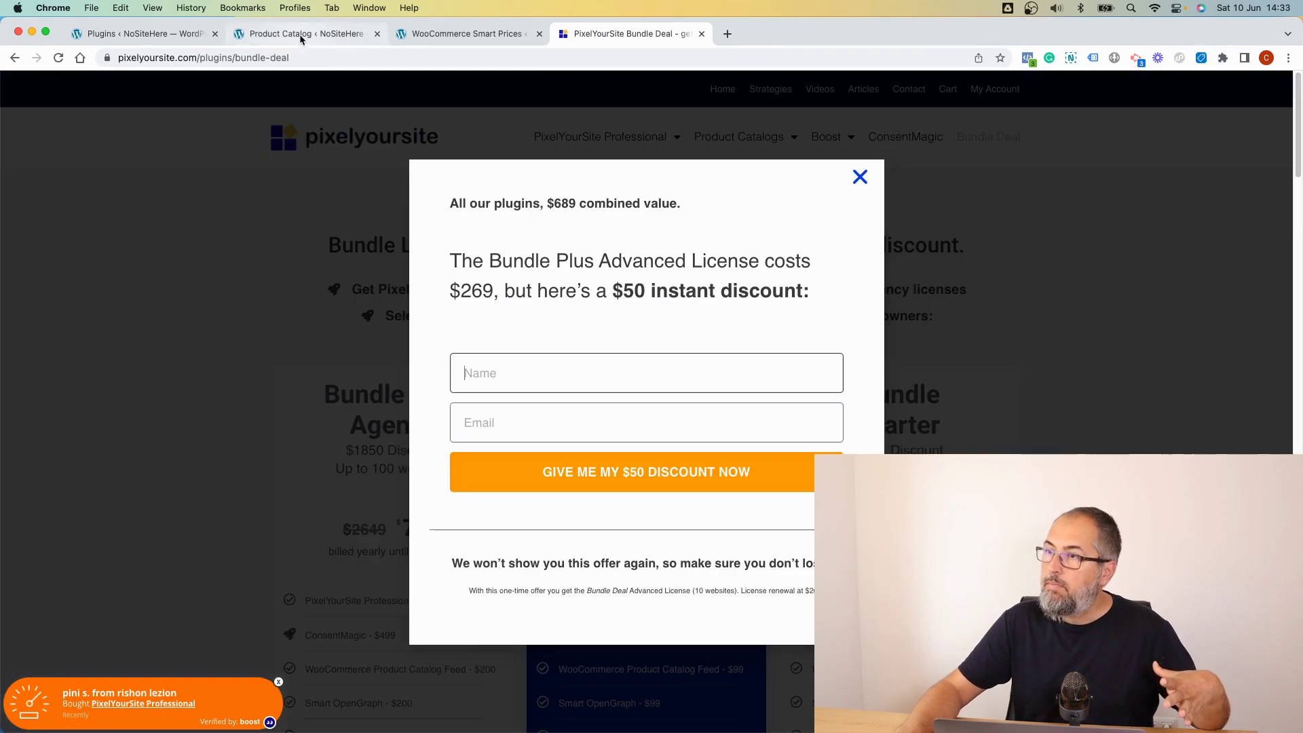
# Step: Go from the Product Catalog and Plugins lists to the WooCommerce Smart Prices rules list
pyautogui.click(300, 35)
pyautogui.click(145, 34)
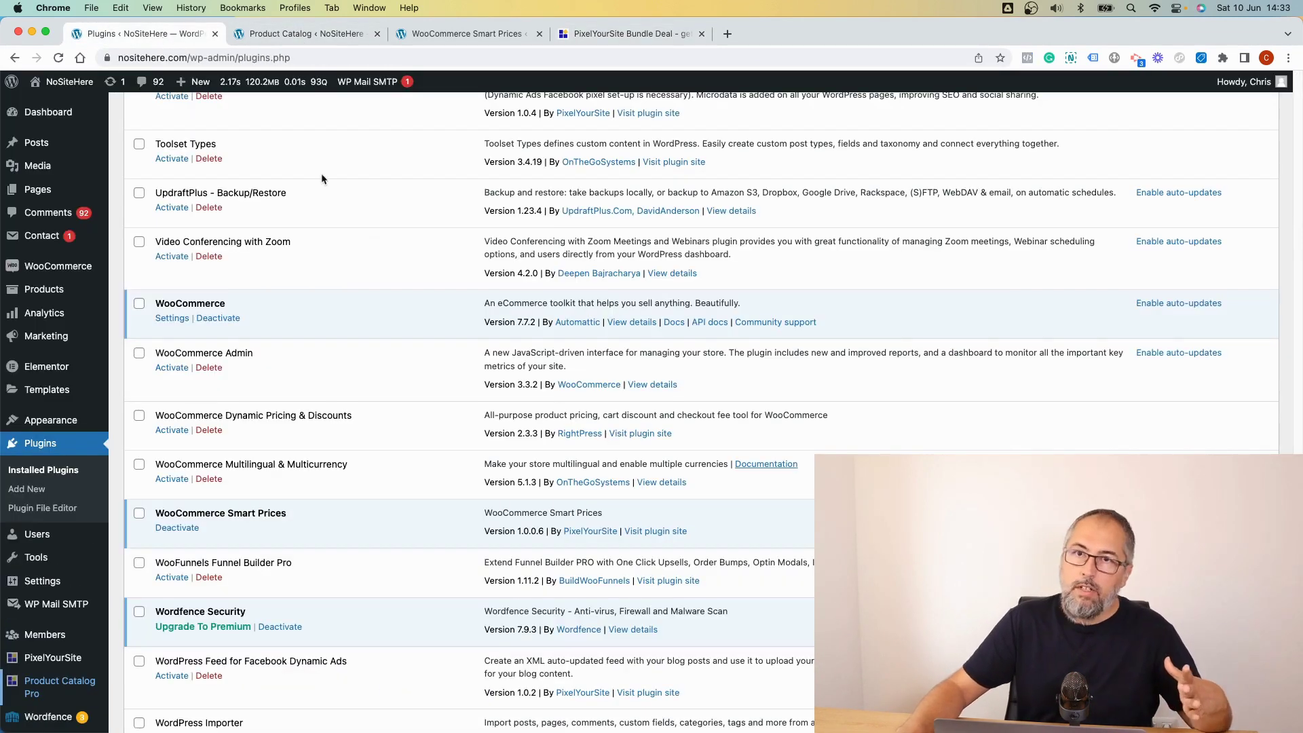
pyautogui.click(292, 40)
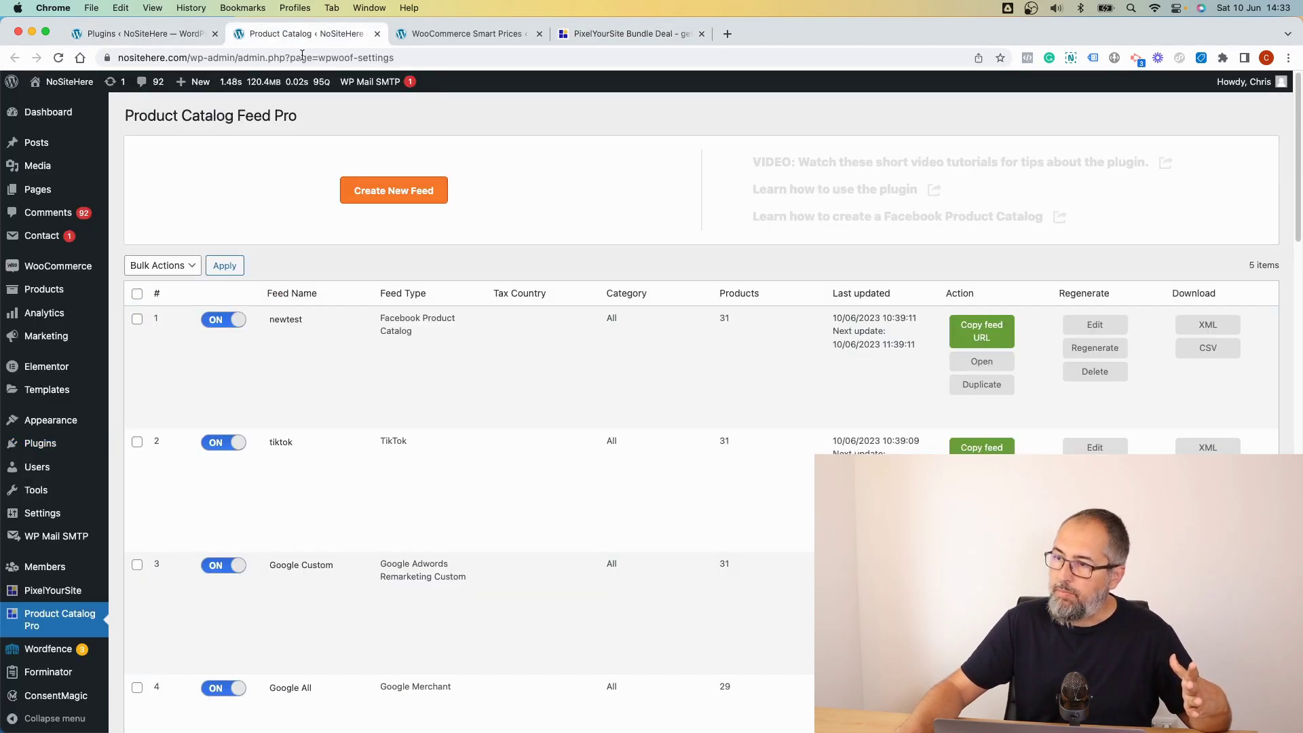
pyautogui.click(461, 35)
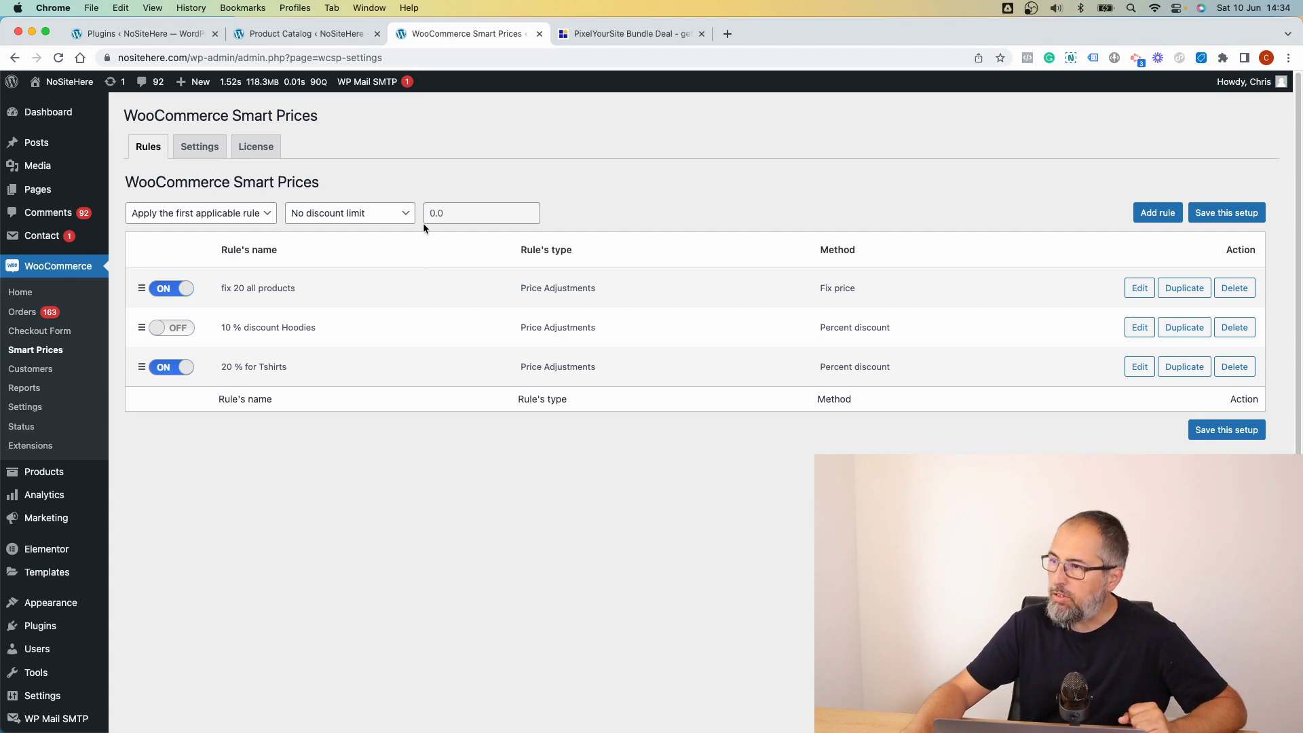
# Step: Add a new discount rule, leaving its Name and Notes fields empty
pyautogui.click(1154, 213)
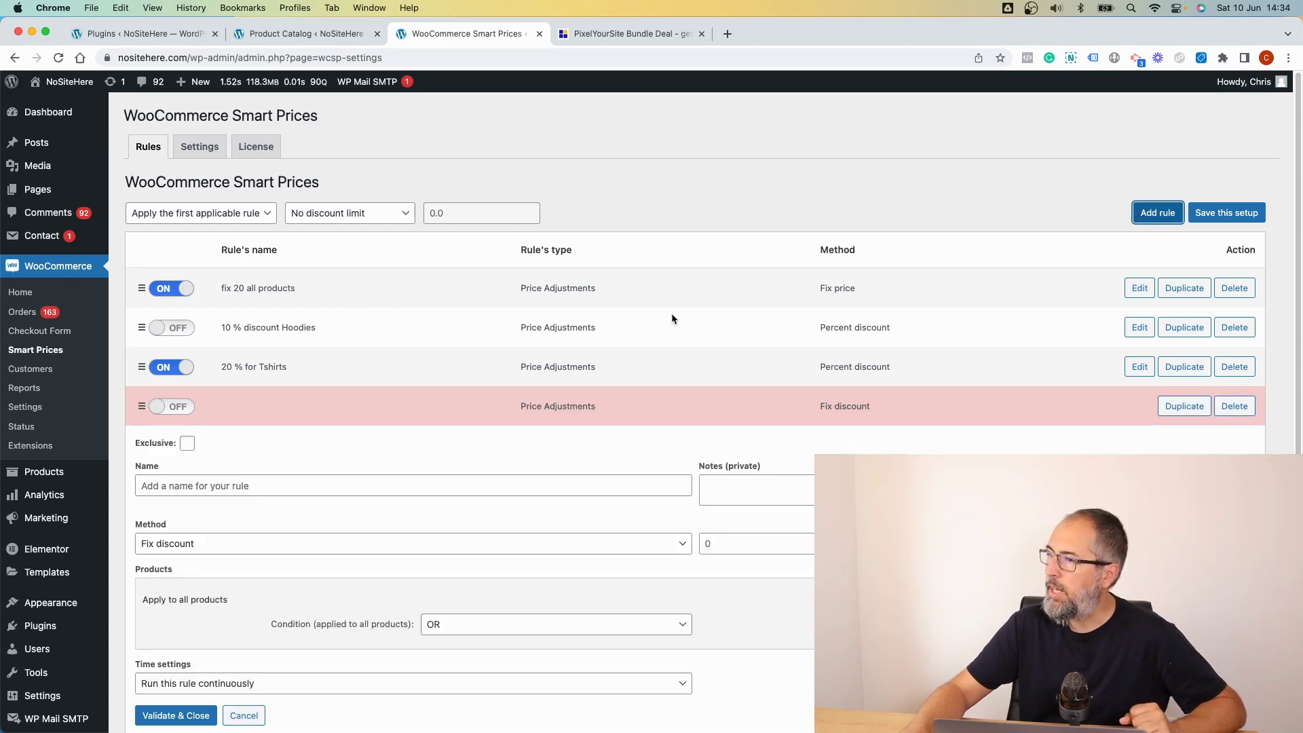
pyautogui.scroll(-4, 634, 316)
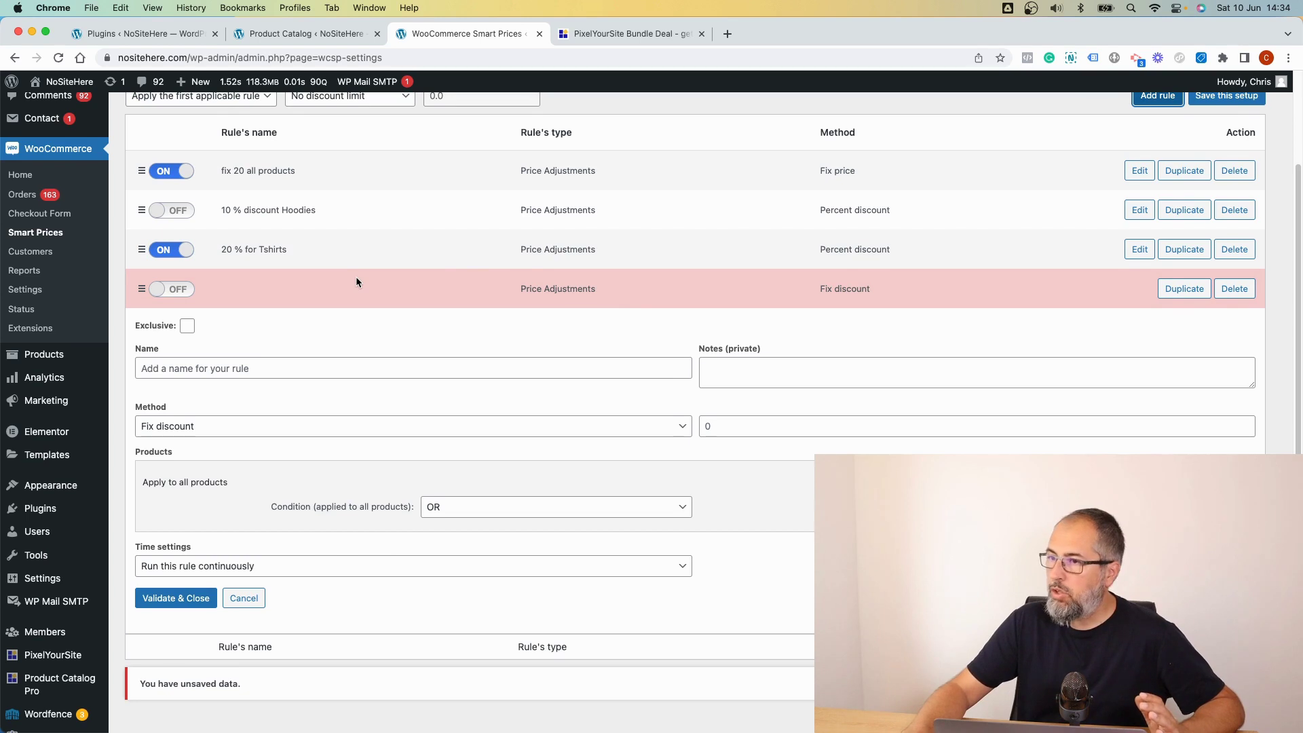
pyautogui.scroll(-2, 354, 287)
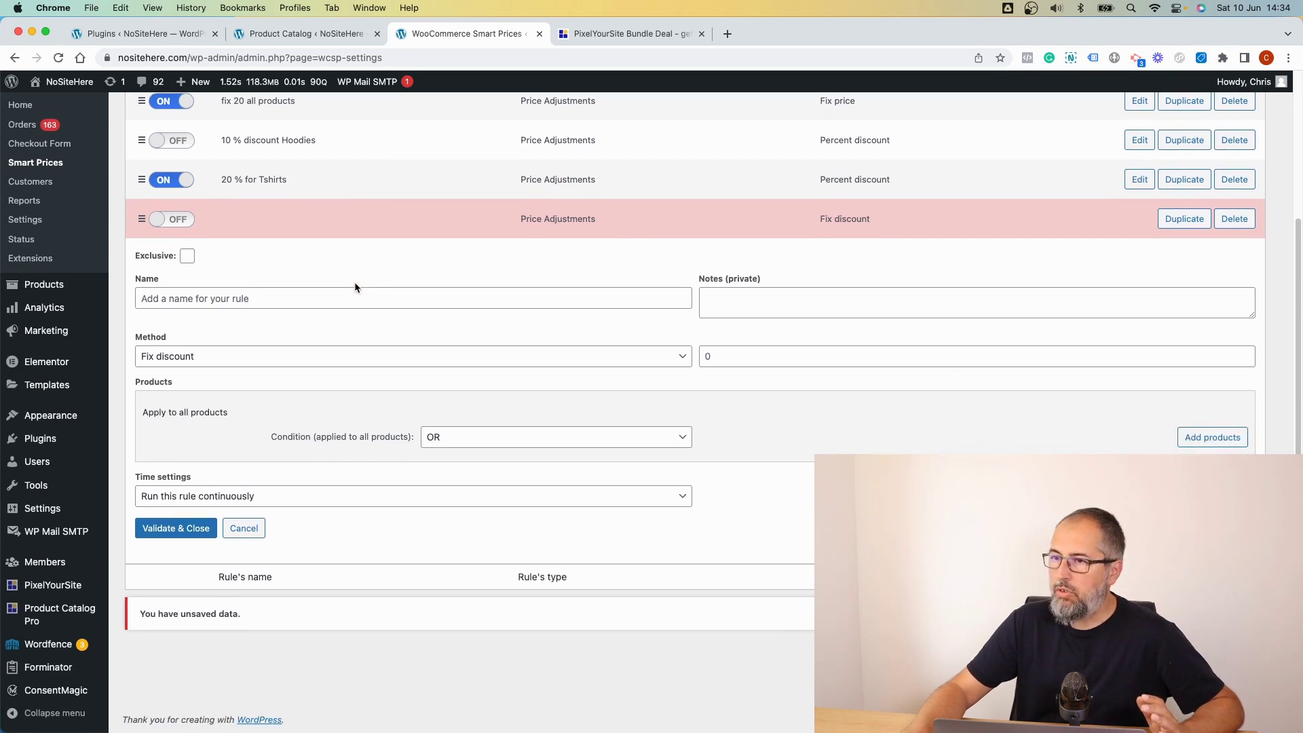
pyautogui.click(344, 300)
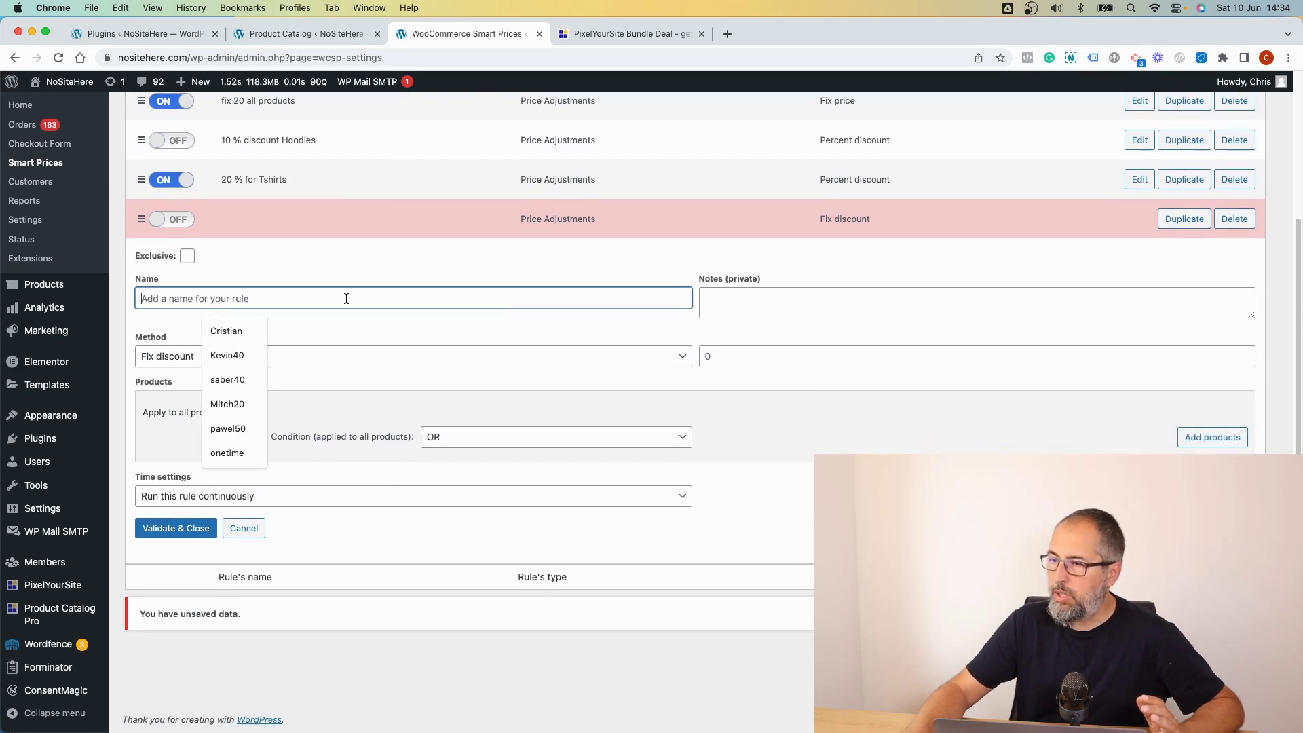
pyautogui.click(807, 304)
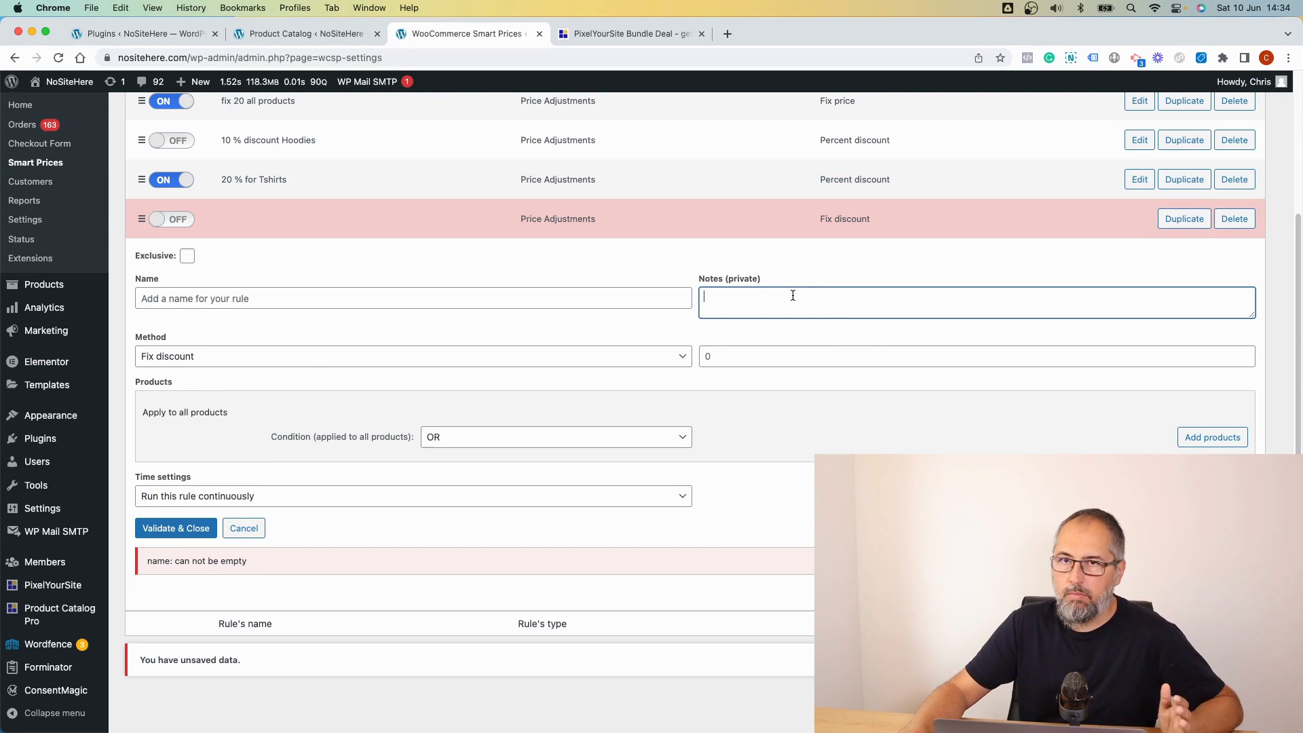
pyautogui.click(254, 324)
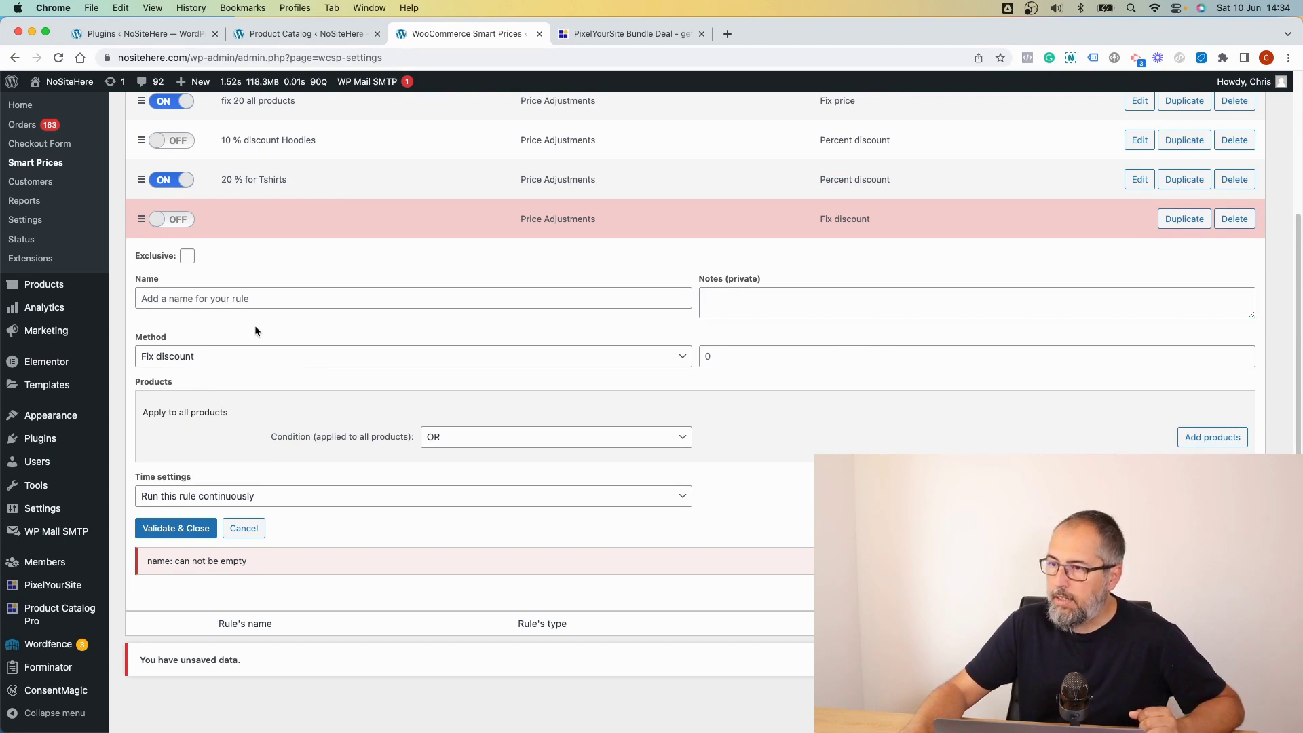
# Step: Switch the method to Fix price and back to Fix discount, leaving the amount at 0
pyautogui.click(263, 357)
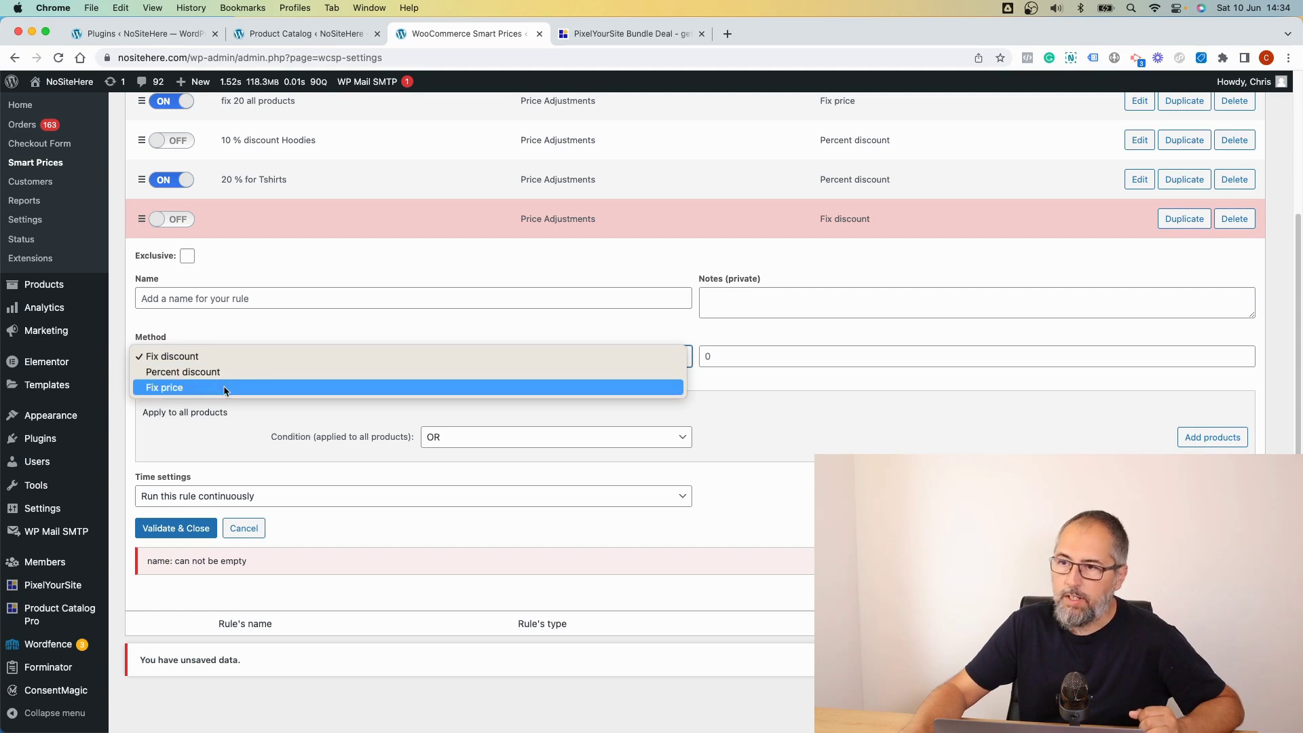
pyautogui.click(226, 387)
pyautogui.click(238, 357)
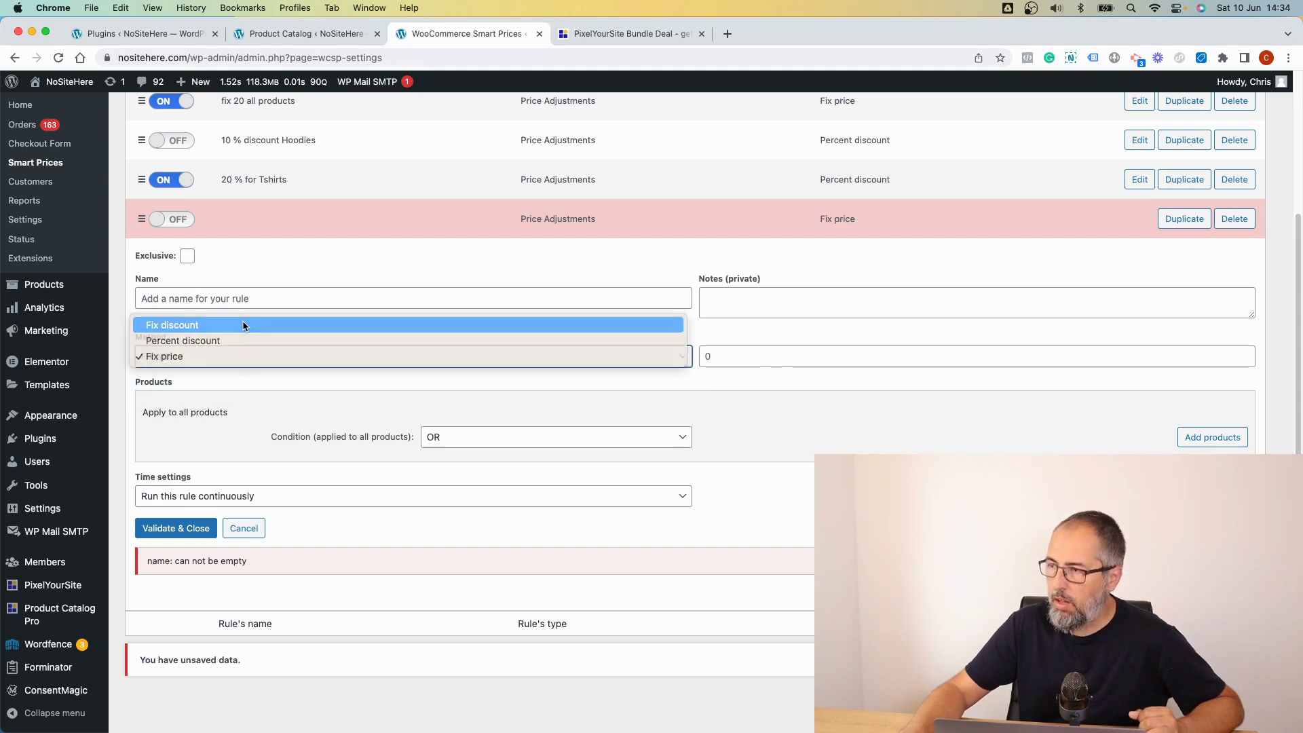
pyautogui.click(246, 325)
pyautogui.click(769, 357)
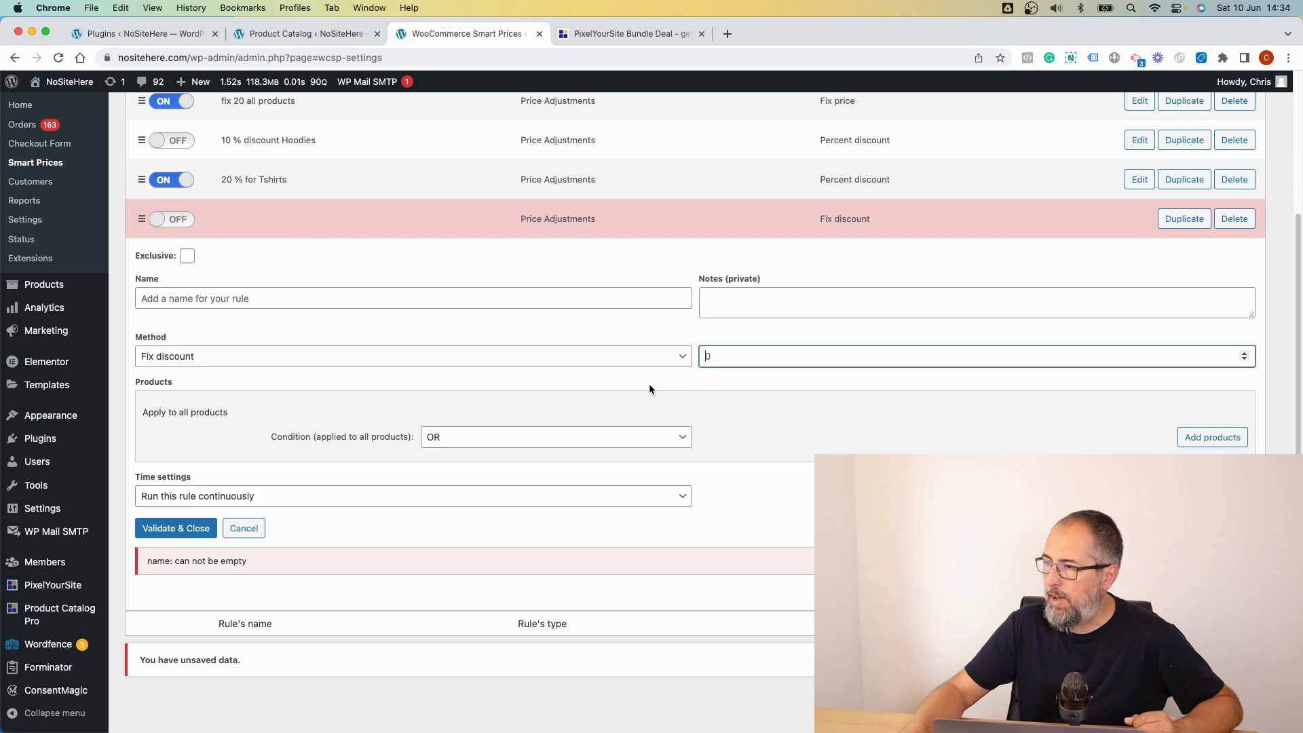
pyautogui.click(483, 403)
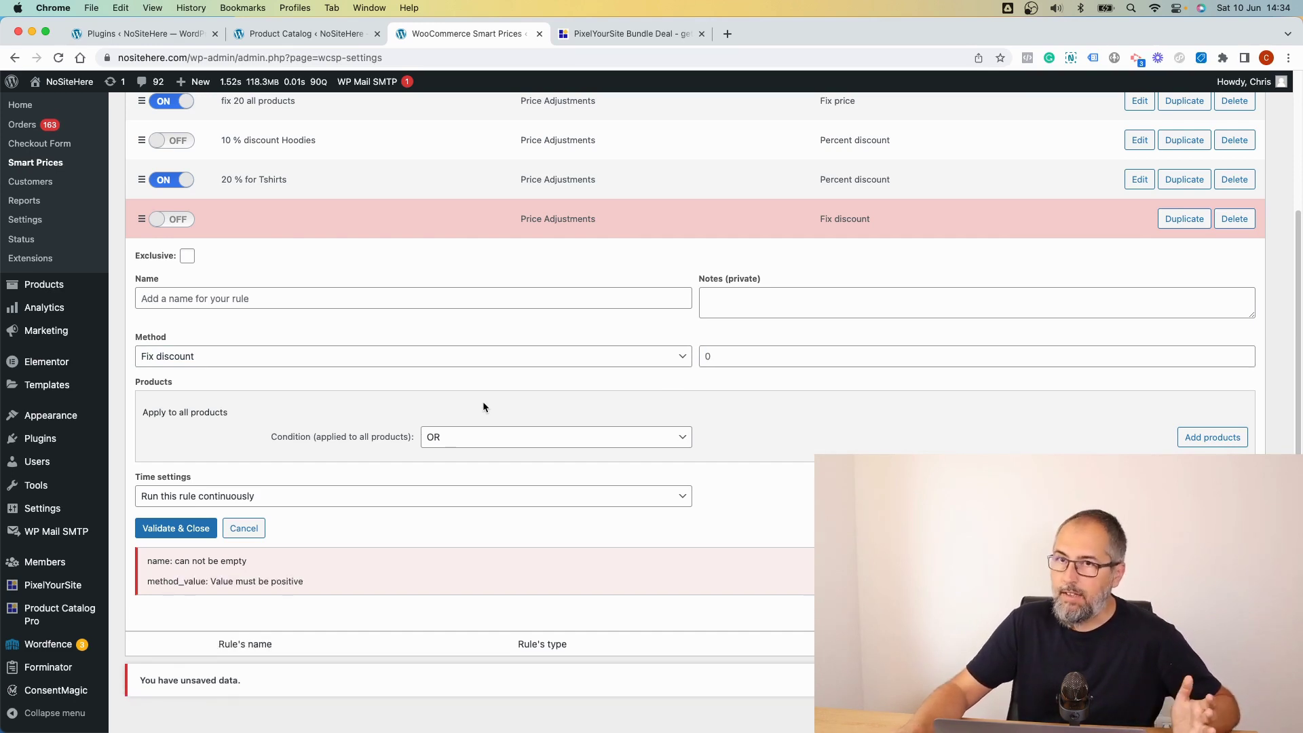
# Step: Keep OR as the products condition and add a product filter row
pyautogui.click(524, 437)
pyautogui.click(523, 438)
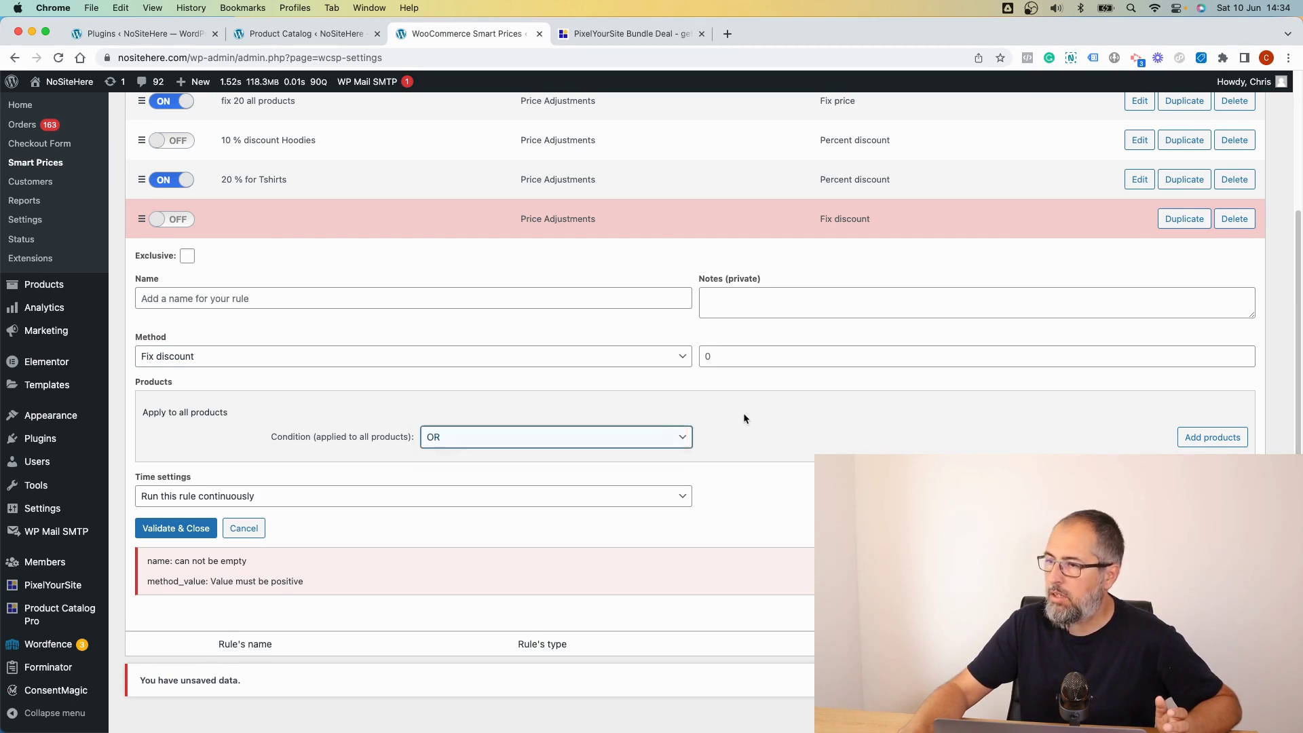
pyautogui.click(1212, 437)
pyautogui.click(375, 421)
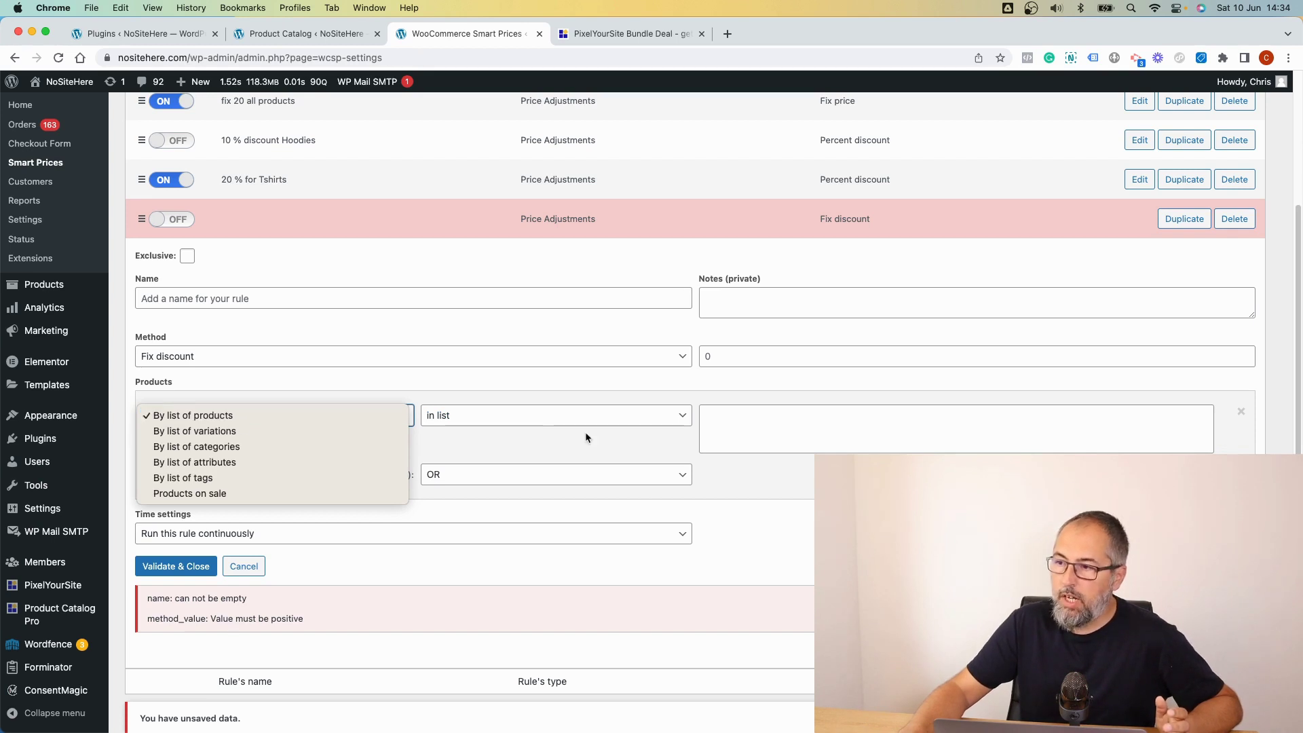
# Step: Search products for 'a', add Beanie to the list, then remove it
pyautogui.click(803, 426)
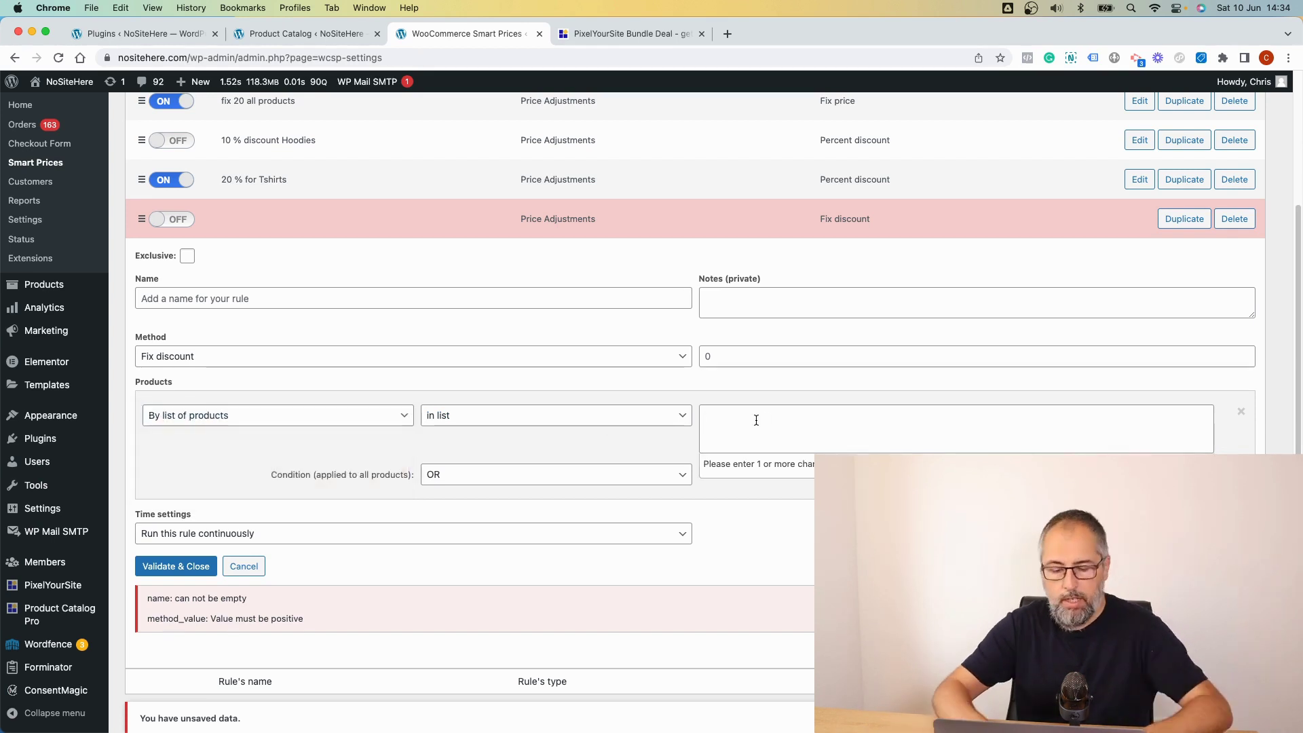
pyautogui.write('a')
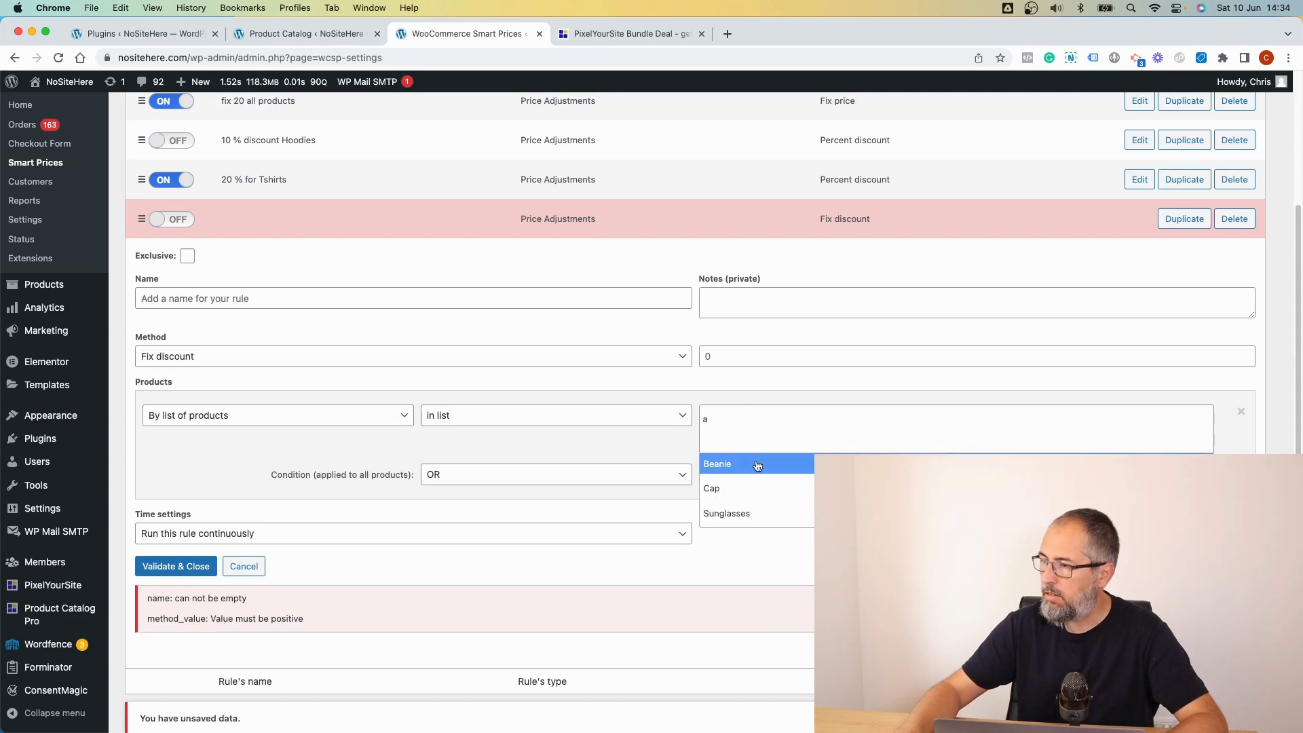
pyautogui.click(757, 466)
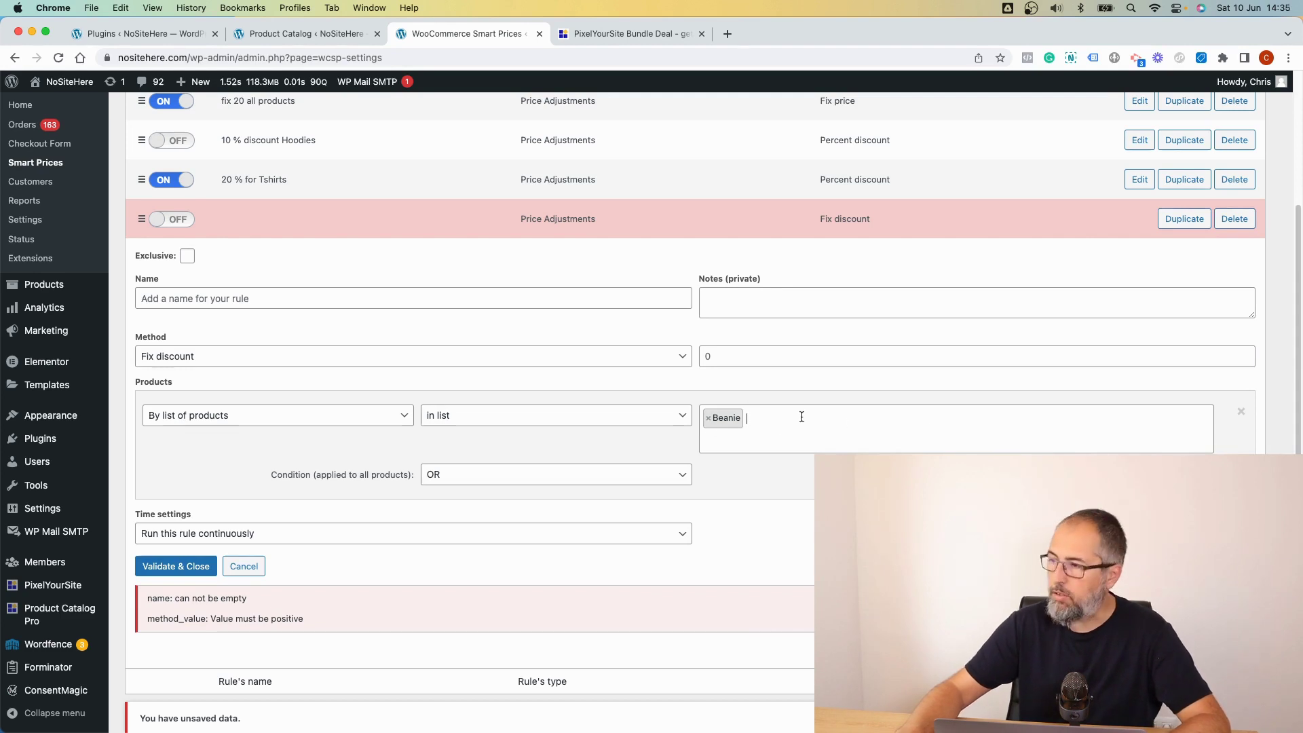
pyautogui.click(708, 418)
# Step: Target products on sale, with the on-sale condition set to Yes
pyautogui.click(323, 414)
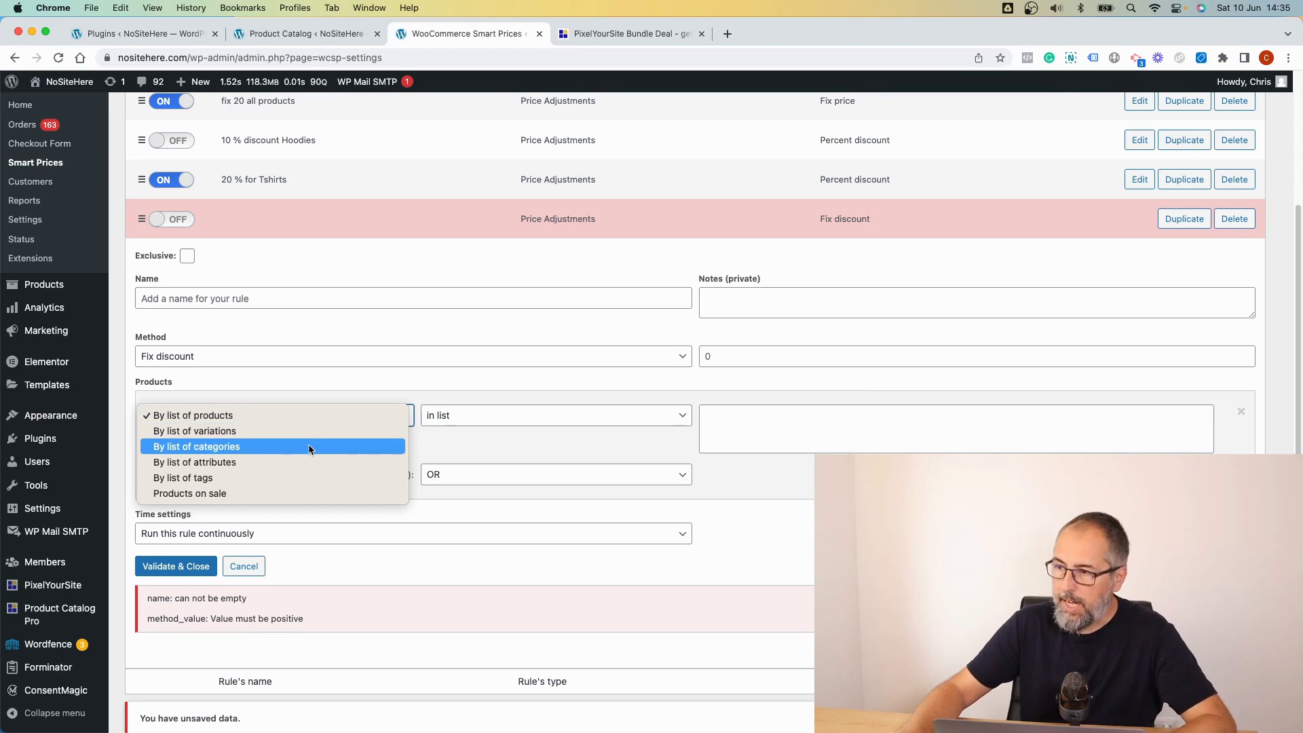
pyautogui.click(304, 493)
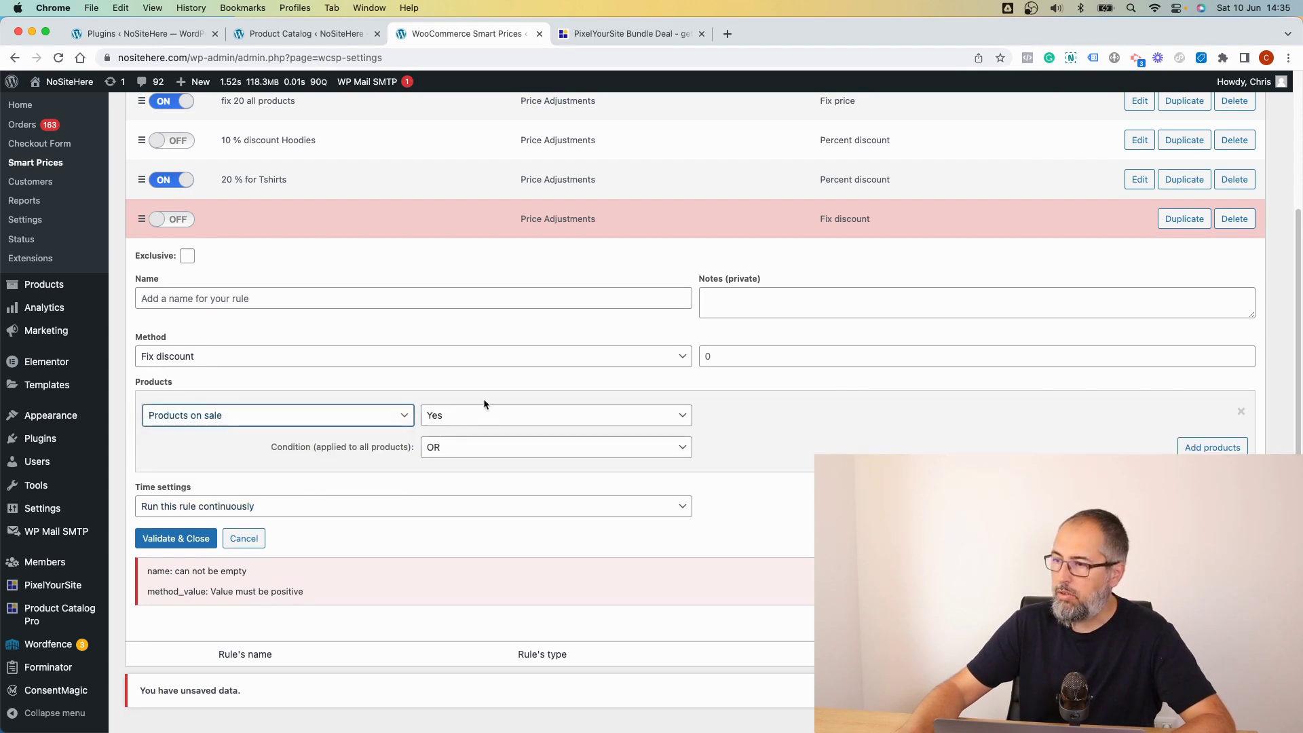
pyautogui.click(488, 424)
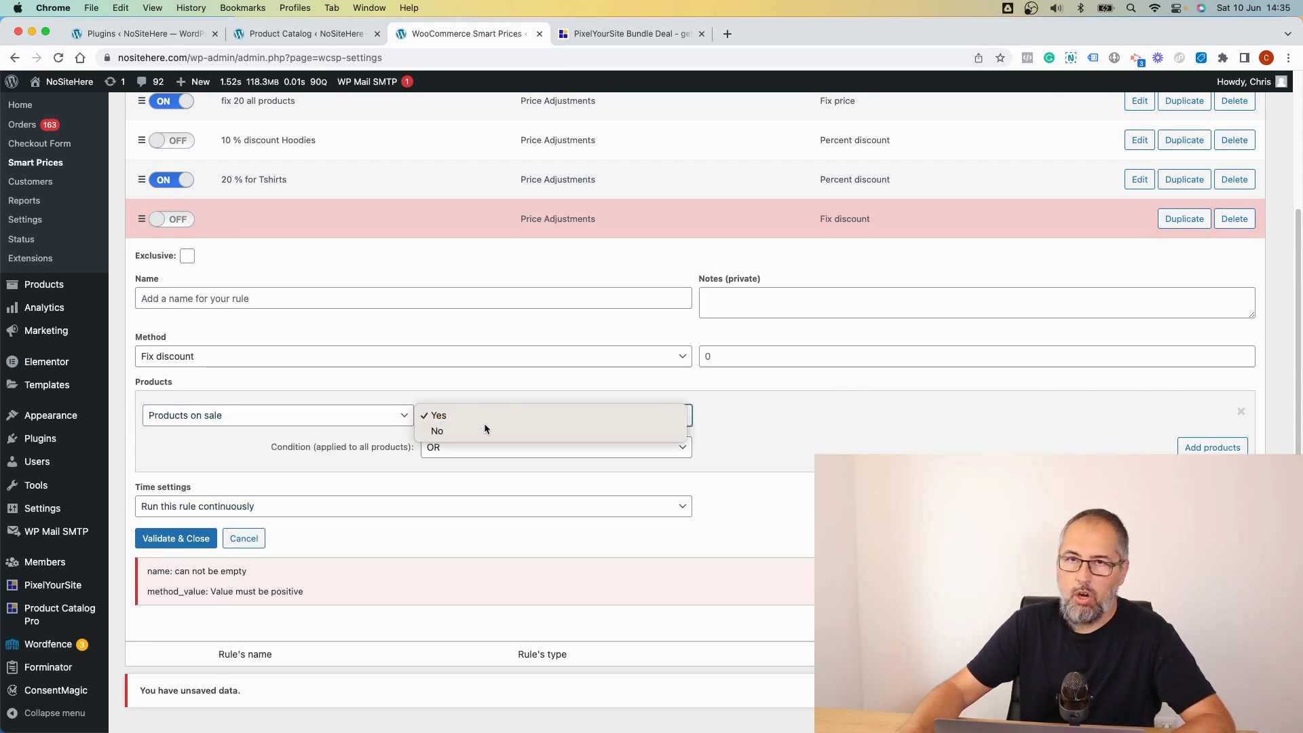
pyautogui.click(483, 422)
pyautogui.click(482, 415)
pyautogui.click(480, 399)
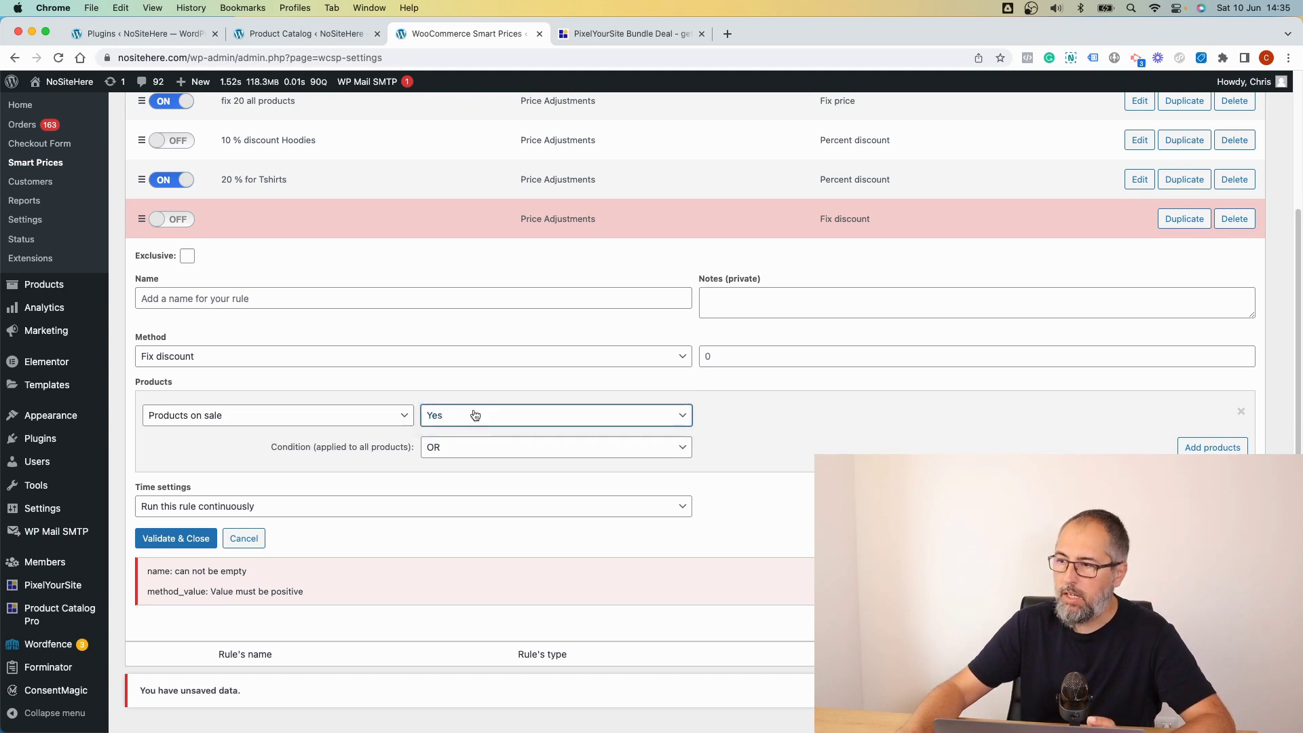
pyautogui.click(474, 415)
pyautogui.click(551, 414)
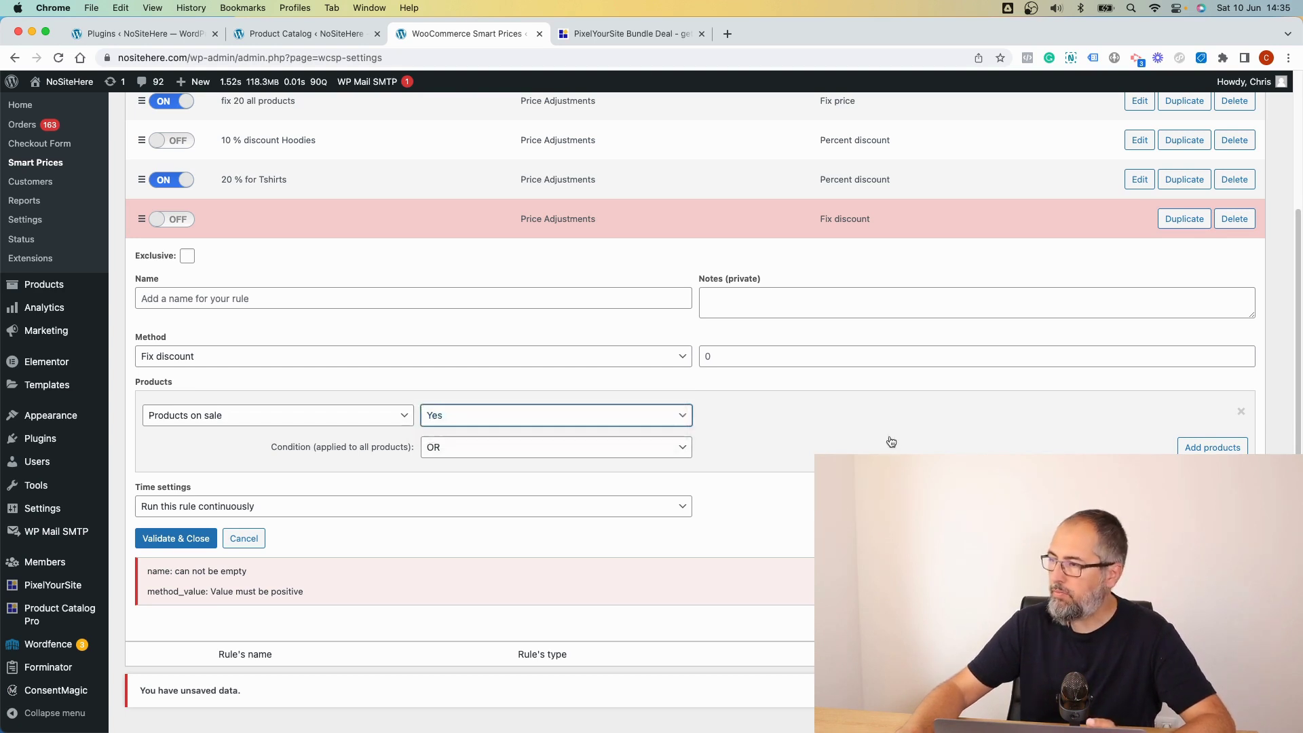
# Step: Add a By list of products condition row, keeping conditions combined with OR
pyautogui.click(1201, 448)
pyautogui.click(390, 447)
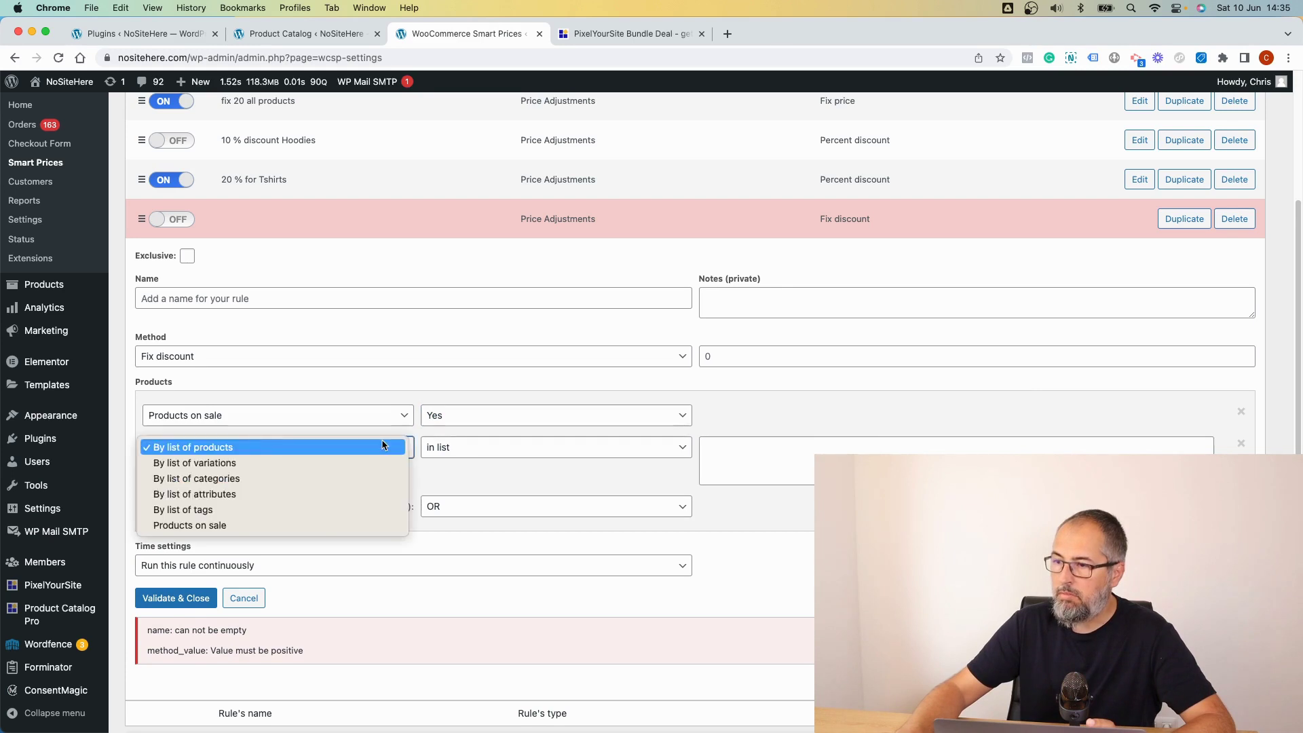
pyautogui.click(485, 479)
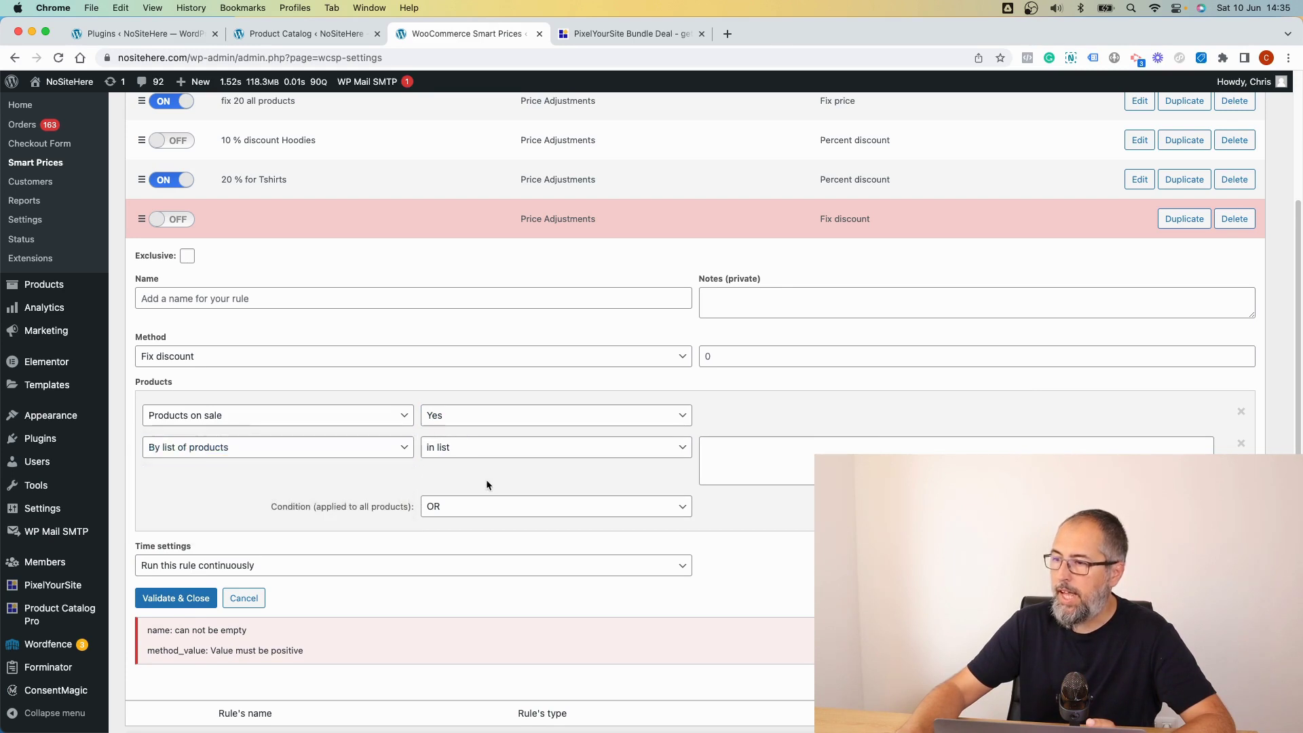
pyautogui.click(502, 511)
pyautogui.click(498, 523)
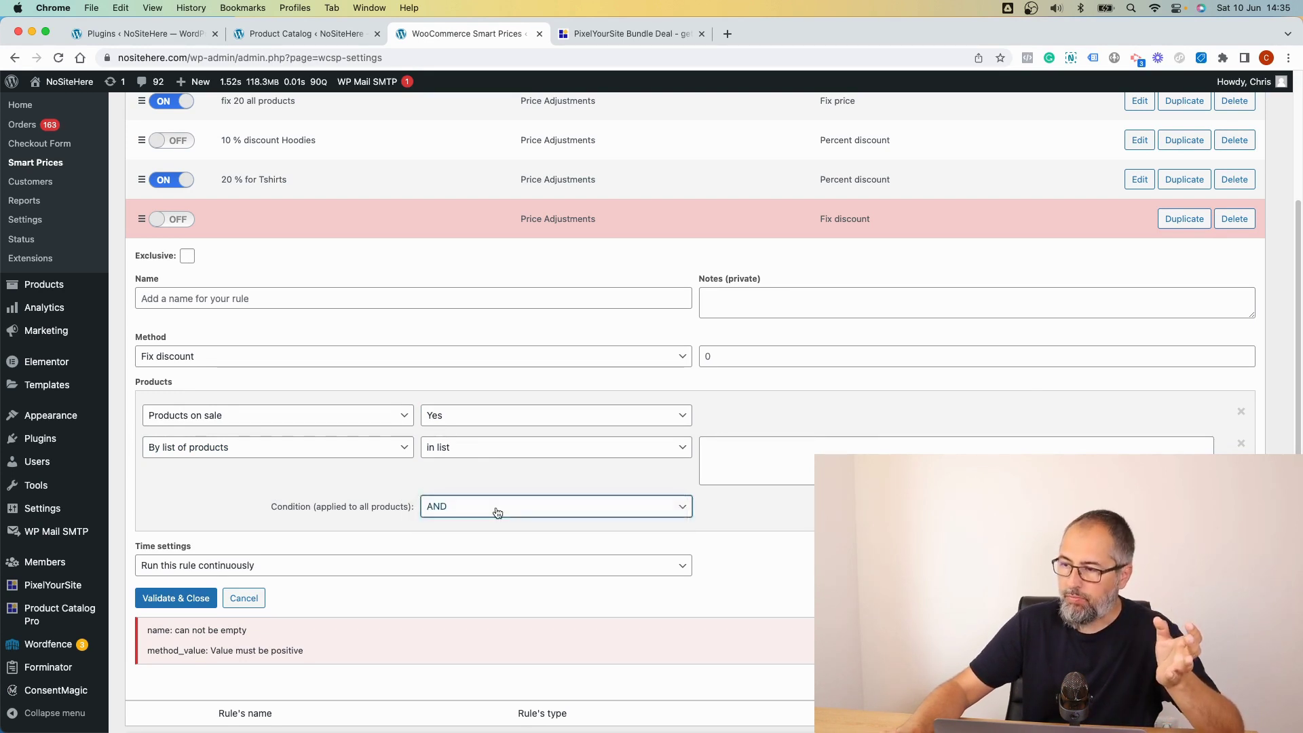
pyautogui.click(494, 509)
pyautogui.click(496, 490)
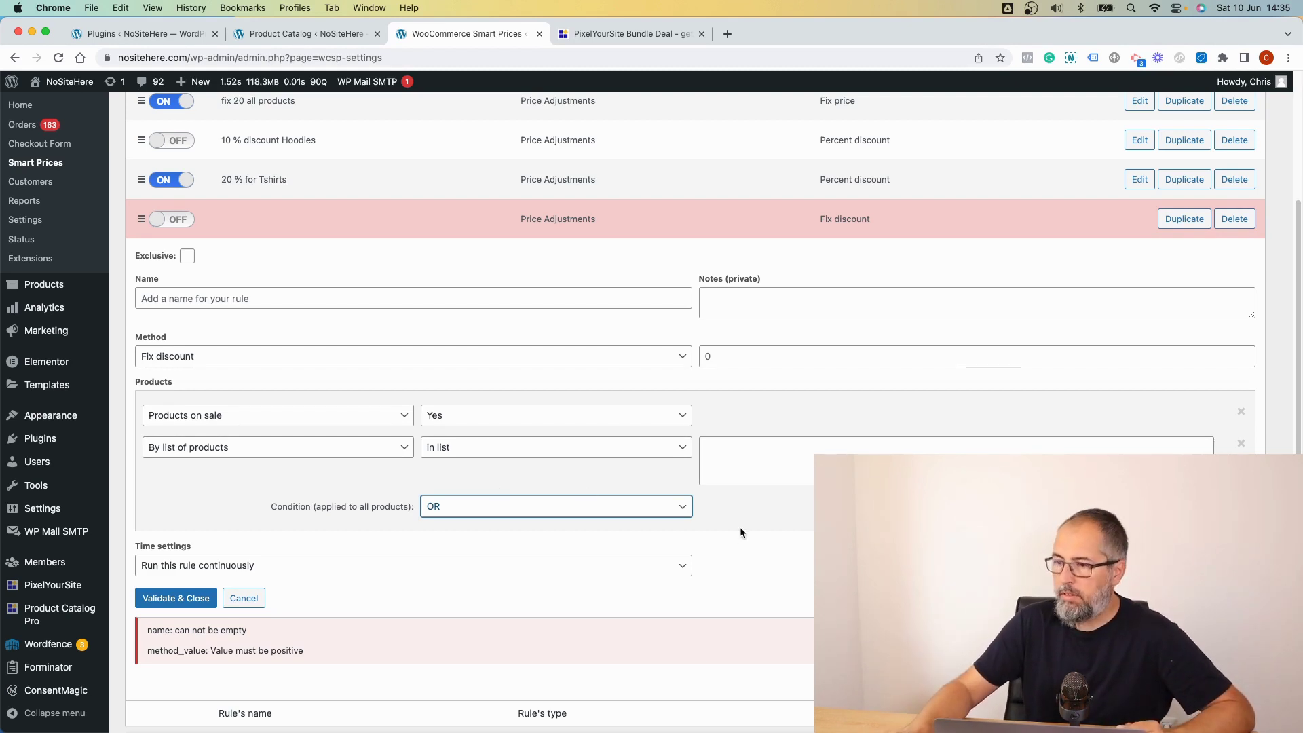
# Step: Schedule the rule to run between dates, leaving the dates empty, and attempt validation
pyautogui.click(759, 556)
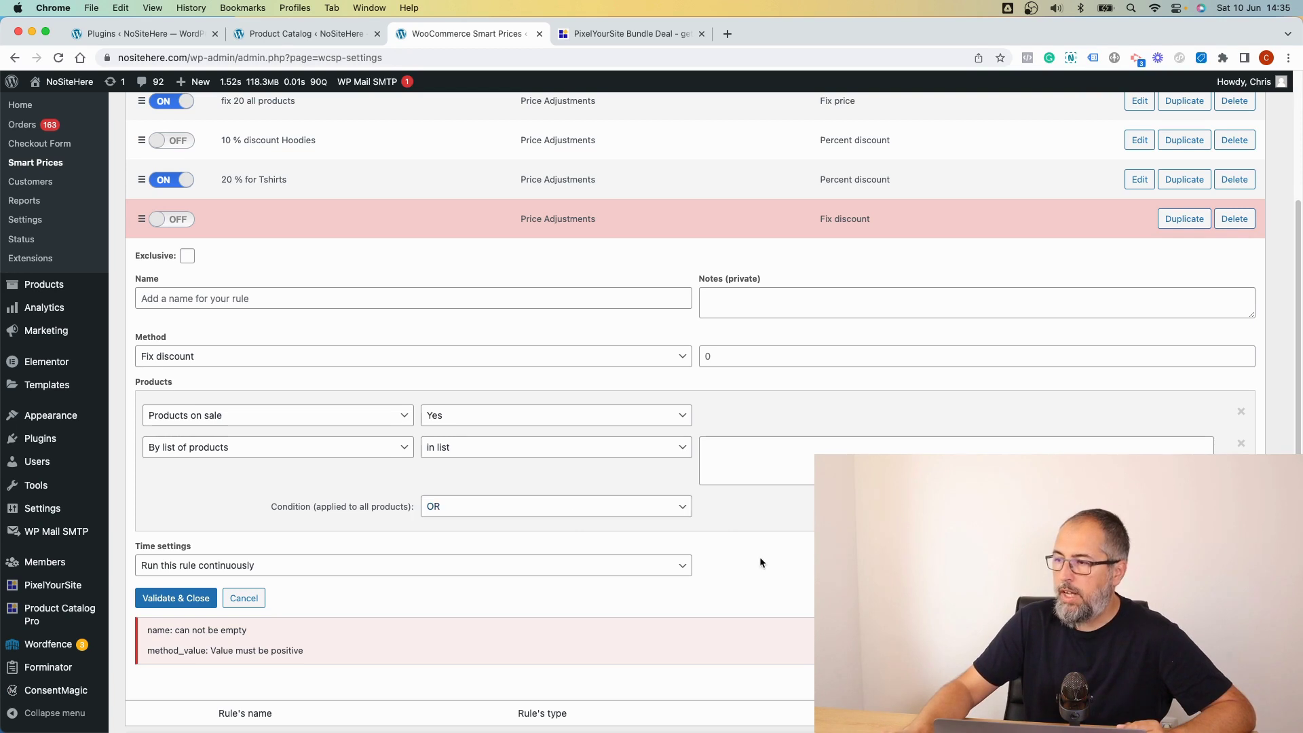
pyautogui.click(600, 573)
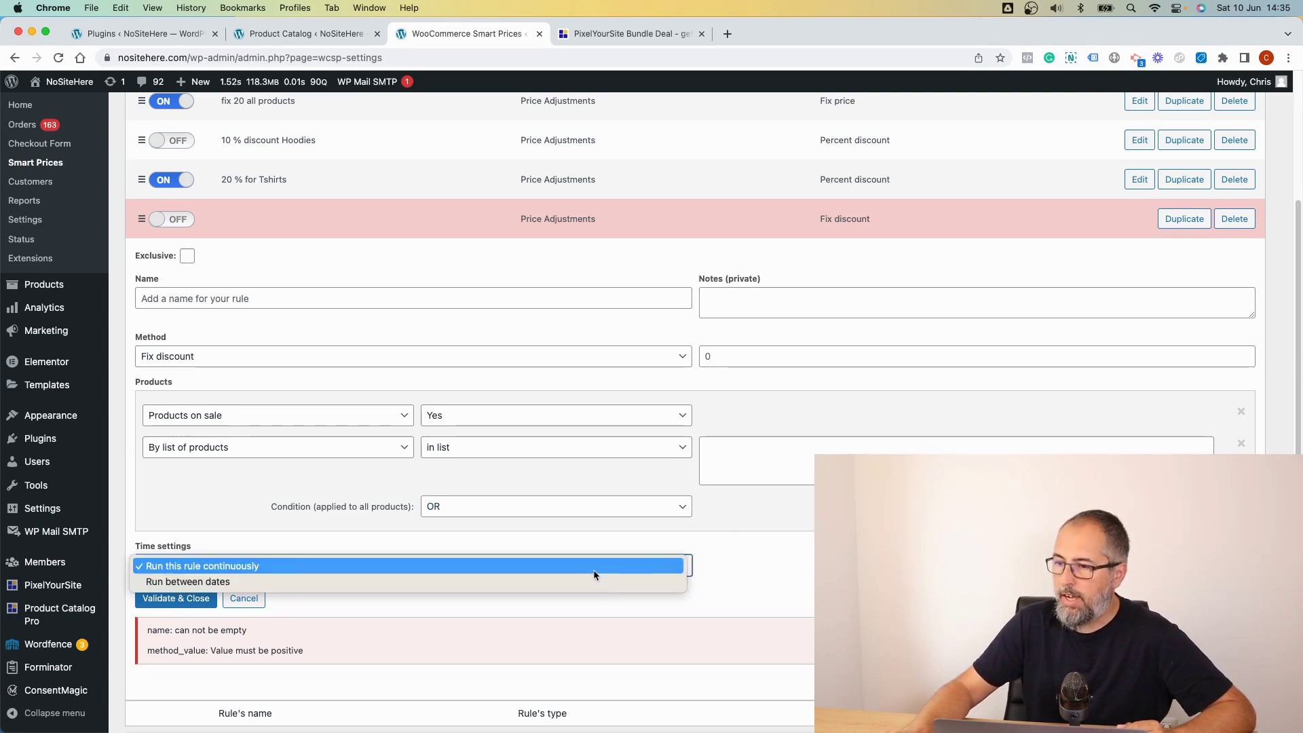
pyautogui.click(589, 582)
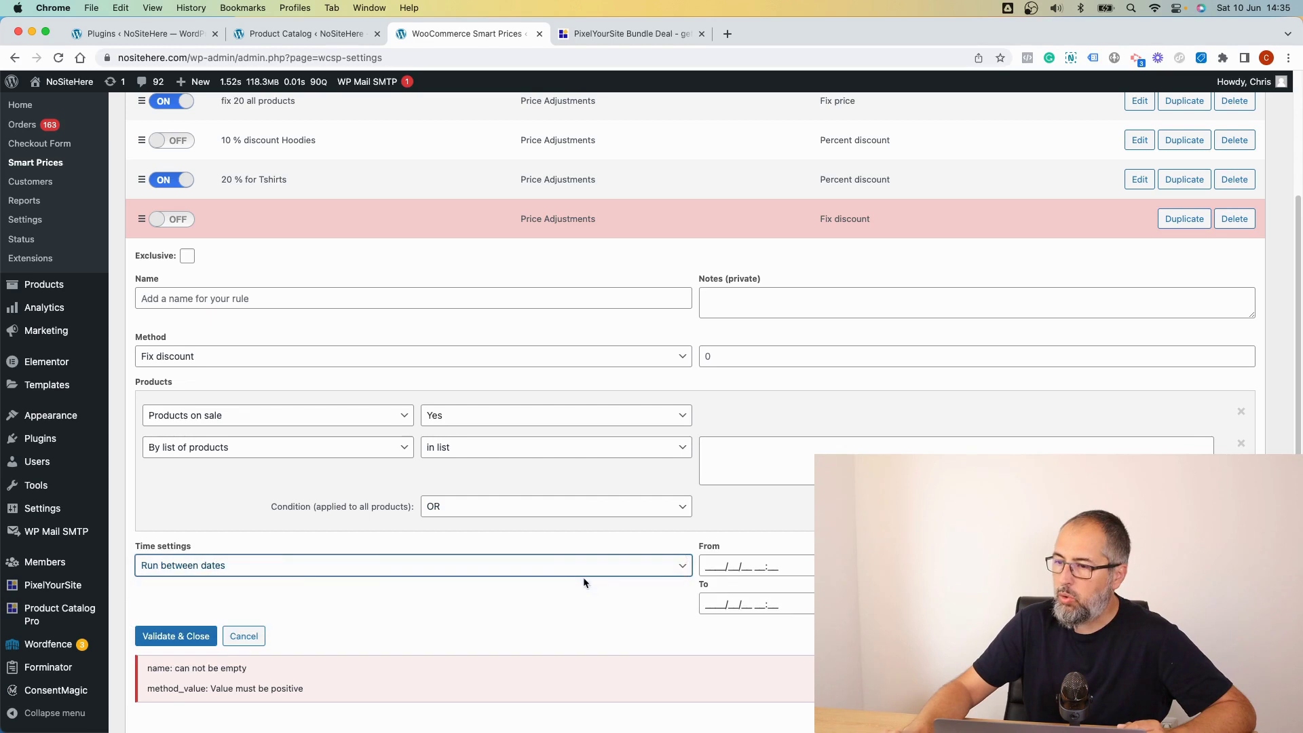
pyautogui.click(642, 570)
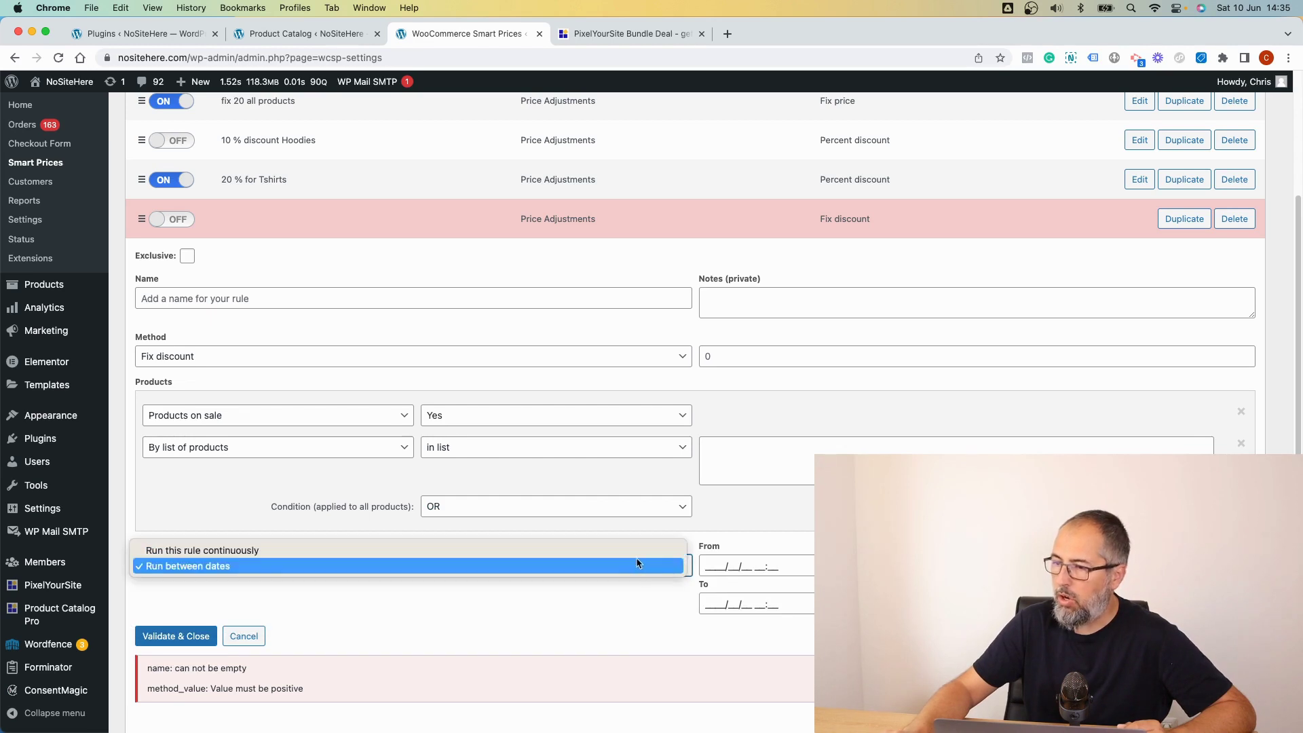
pyautogui.click(628, 550)
pyautogui.click(625, 568)
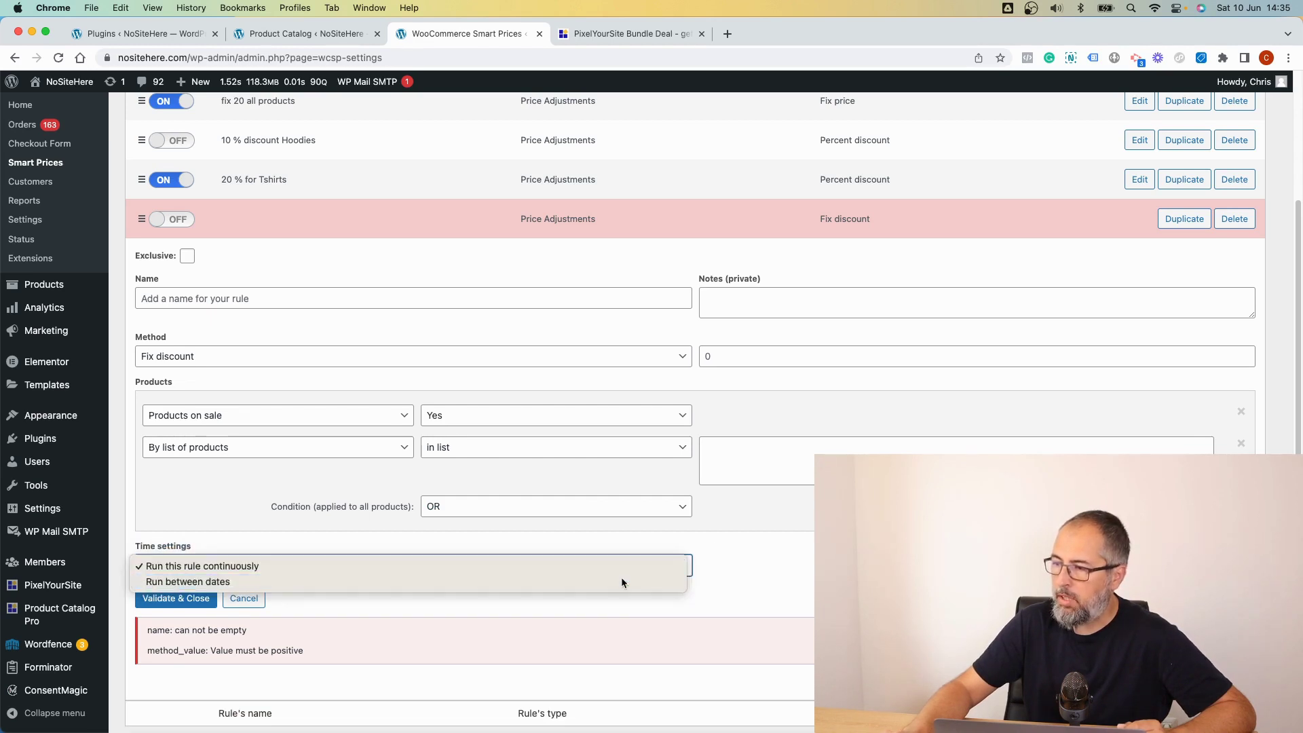
pyautogui.click(621, 580)
pyautogui.click(713, 565)
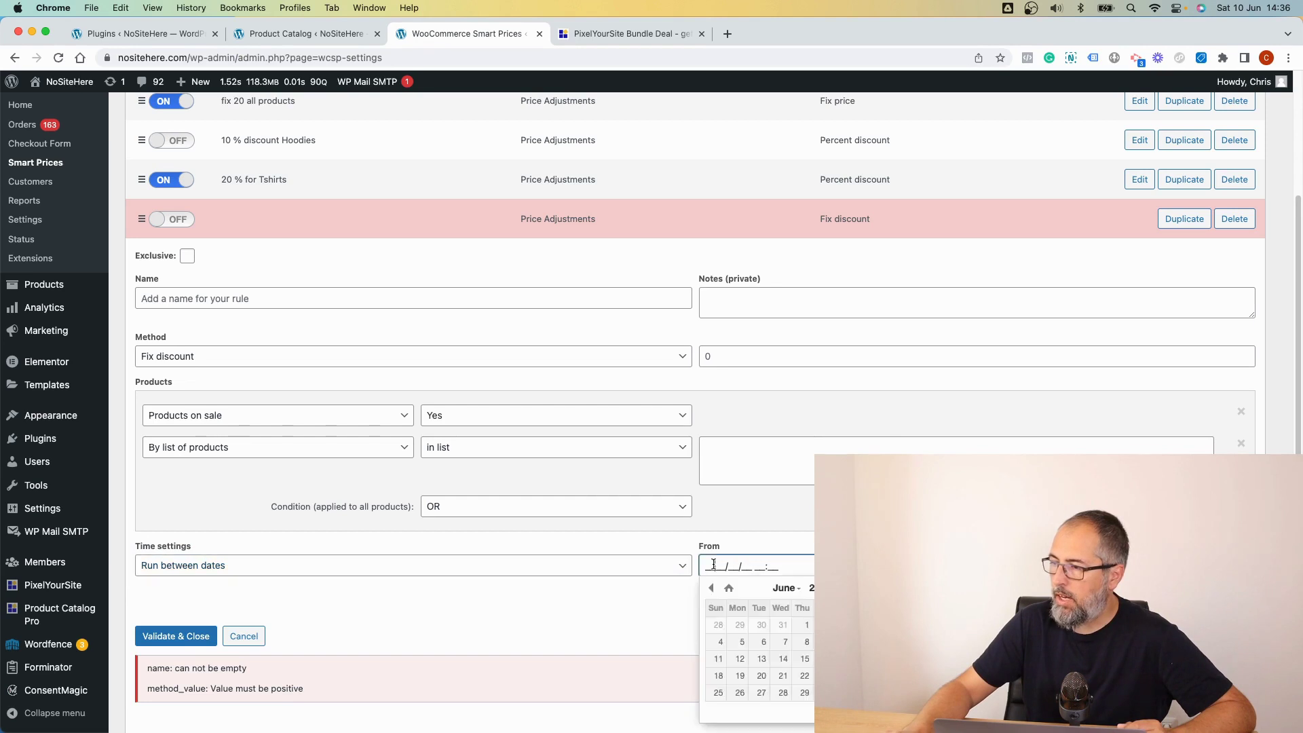
pyautogui.click(677, 605)
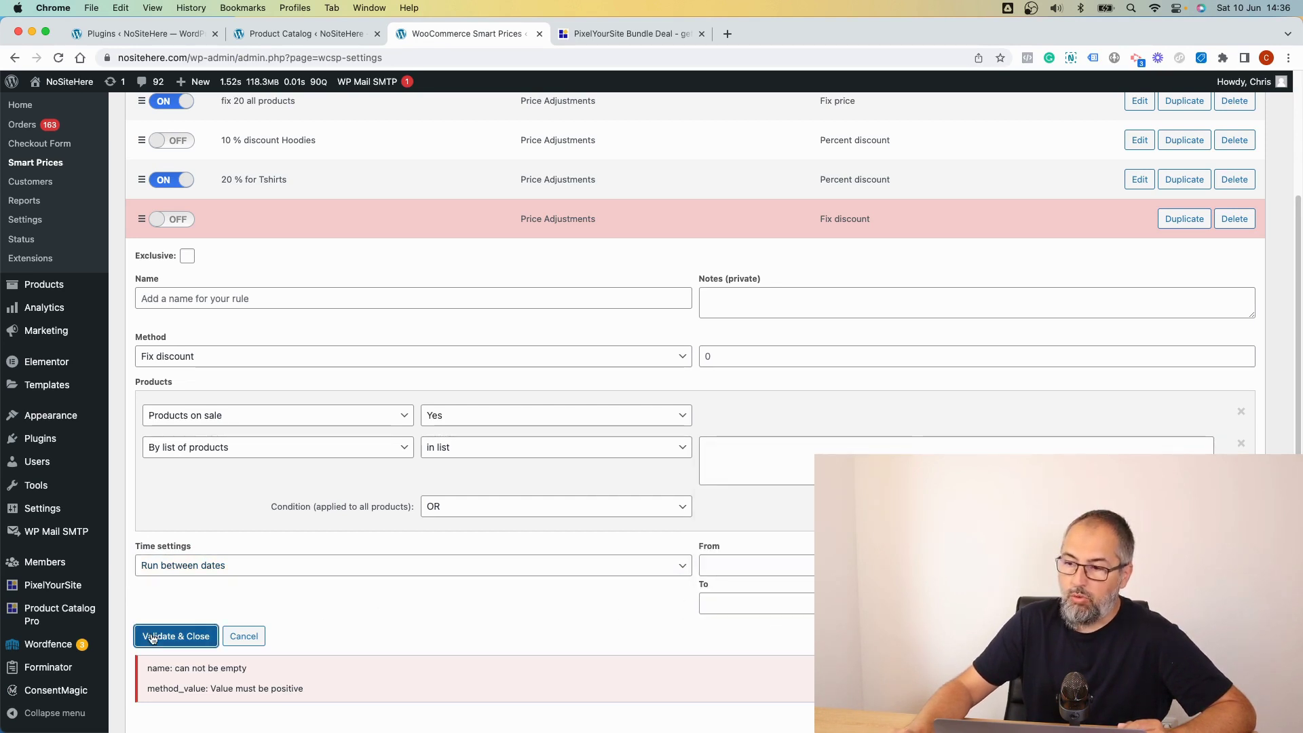
pyautogui.click(152, 637)
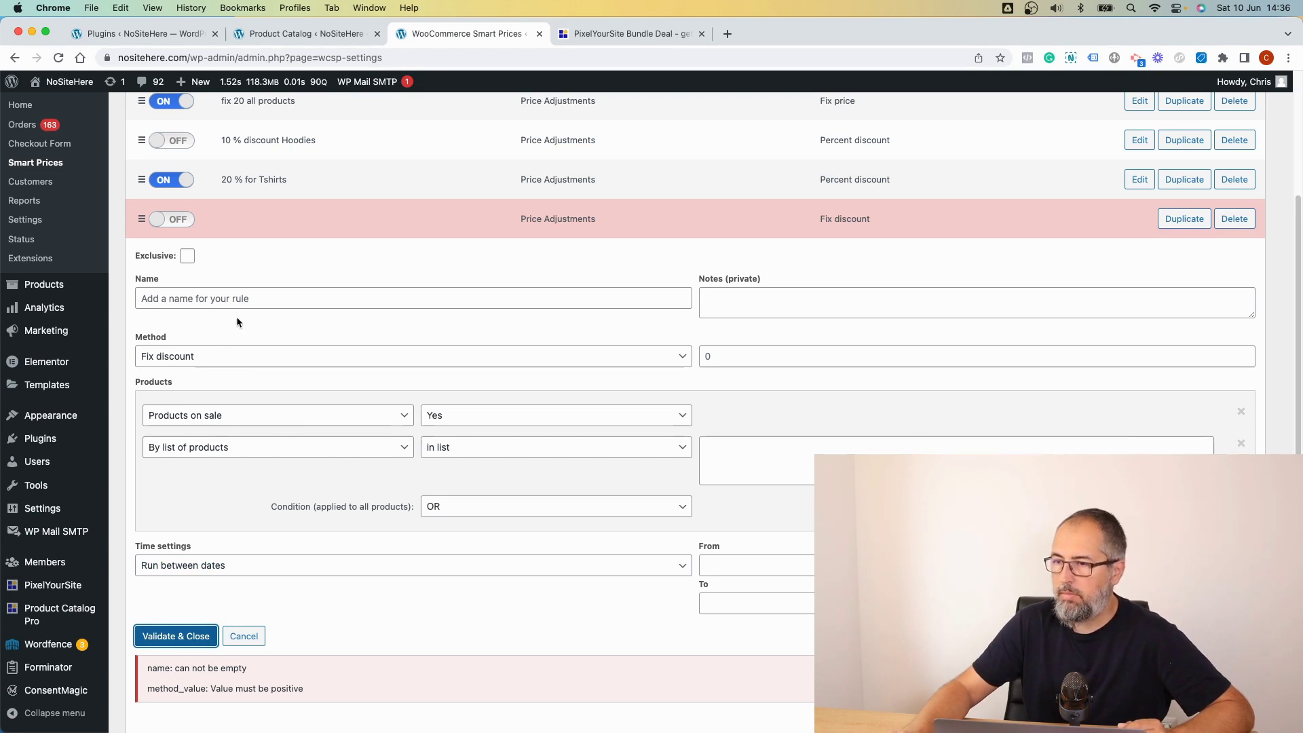
# Step: Name the rule 'test', set its Fix discount to 20, and validate and close it
pyautogui.click(245, 297)
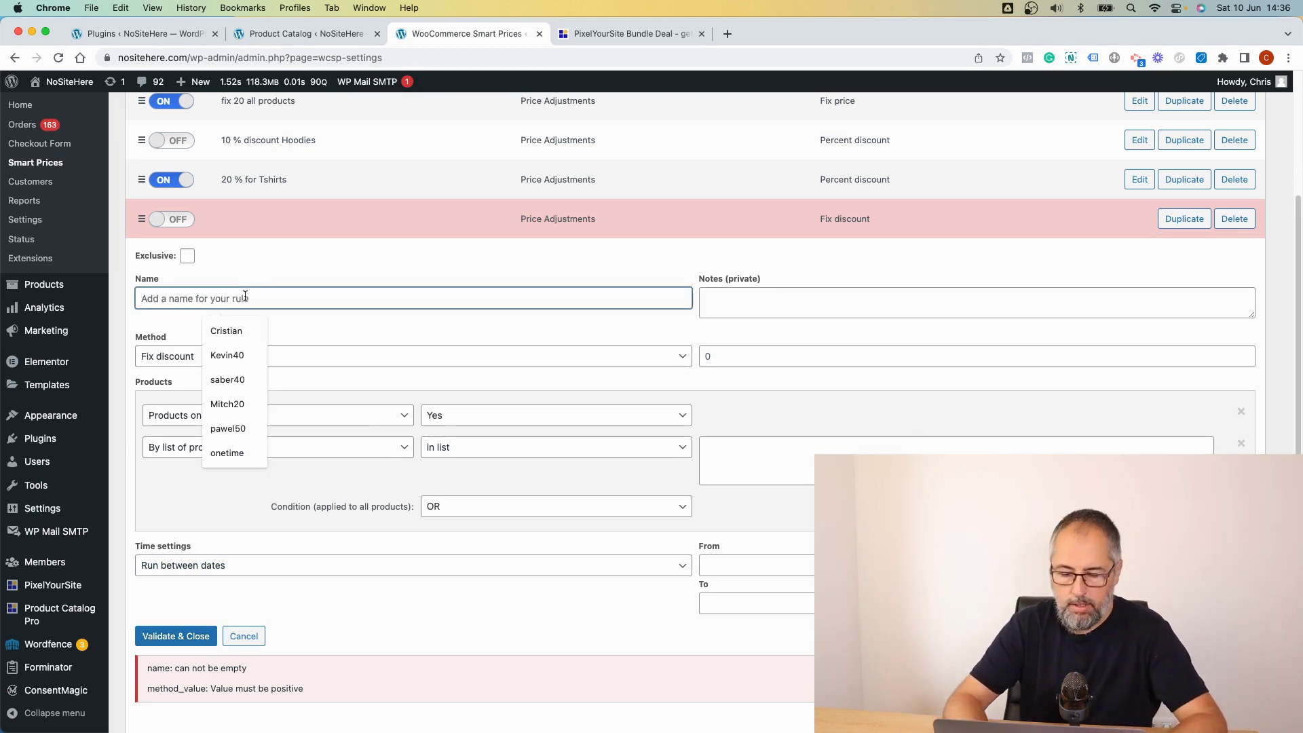
pyautogui.write('test')
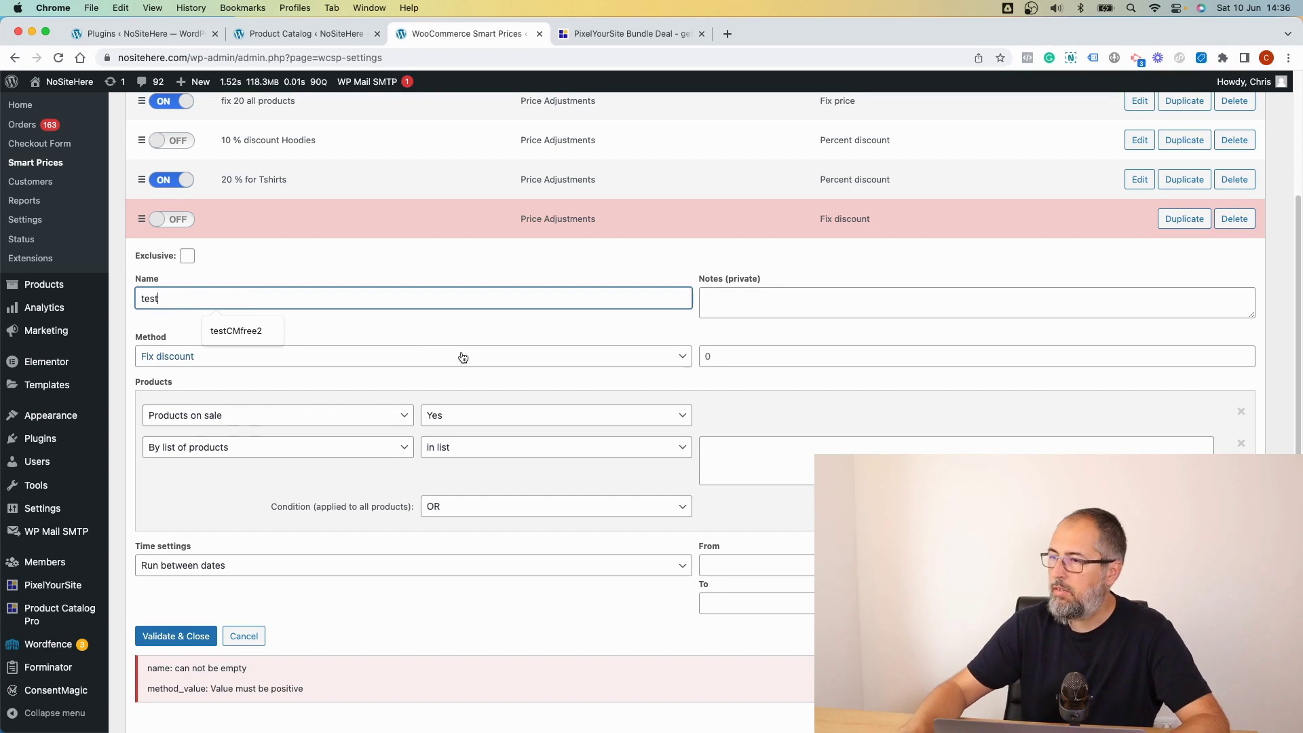
pyautogui.click(685, 354)
pyautogui.click(739, 361)
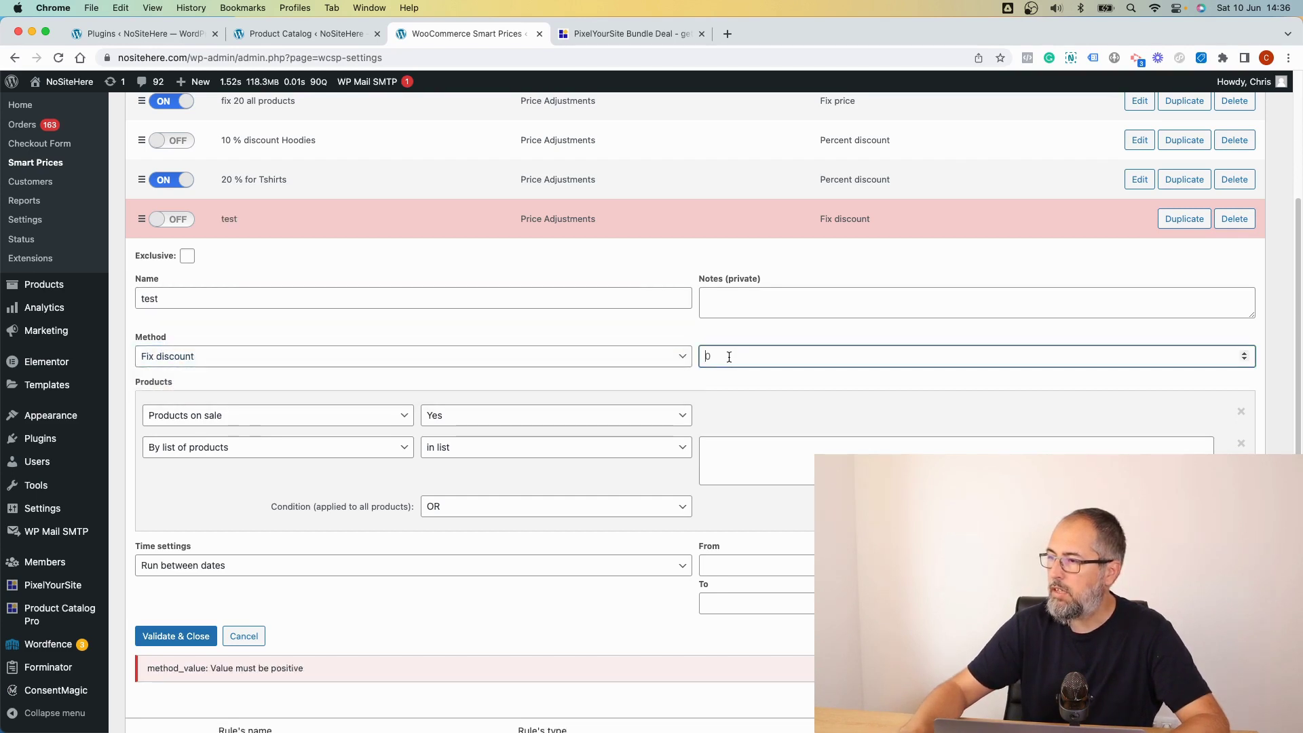
pyautogui.press('BackSpace')
pyautogui.write('20')
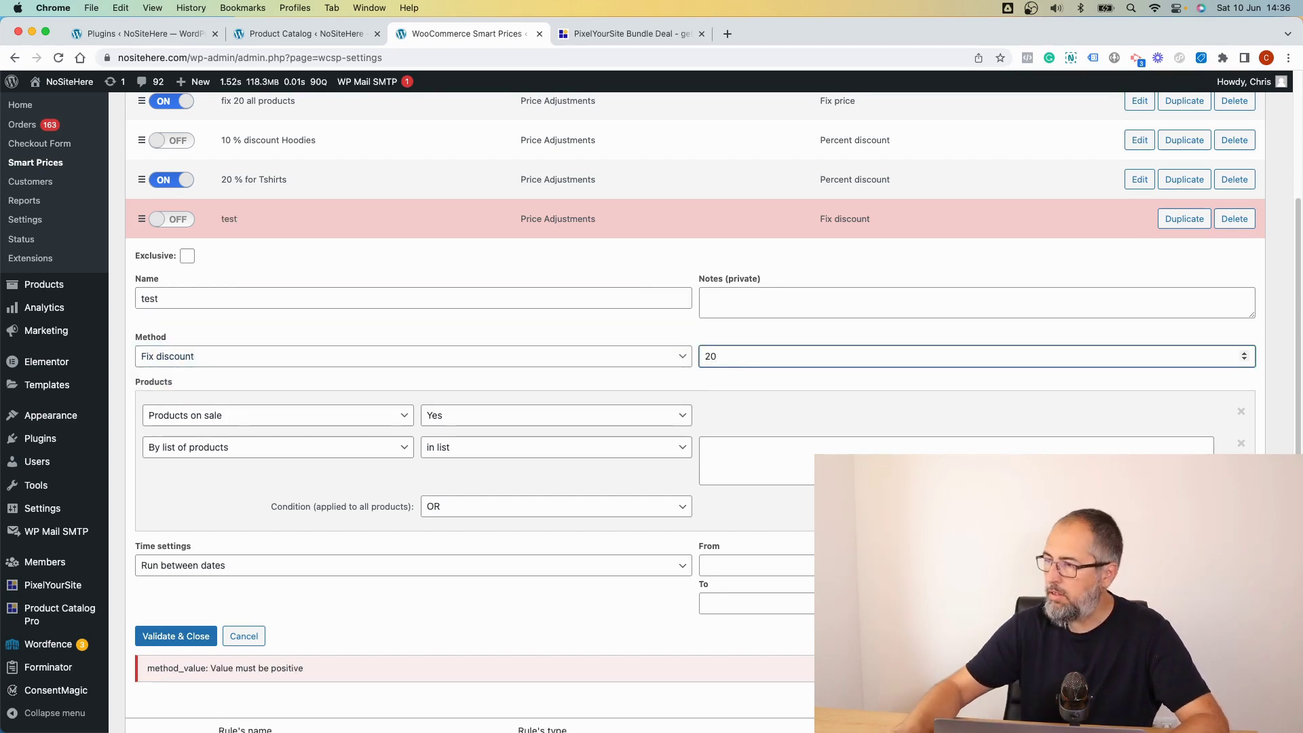
pyautogui.click(741, 388)
pyautogui.click(165, 638)
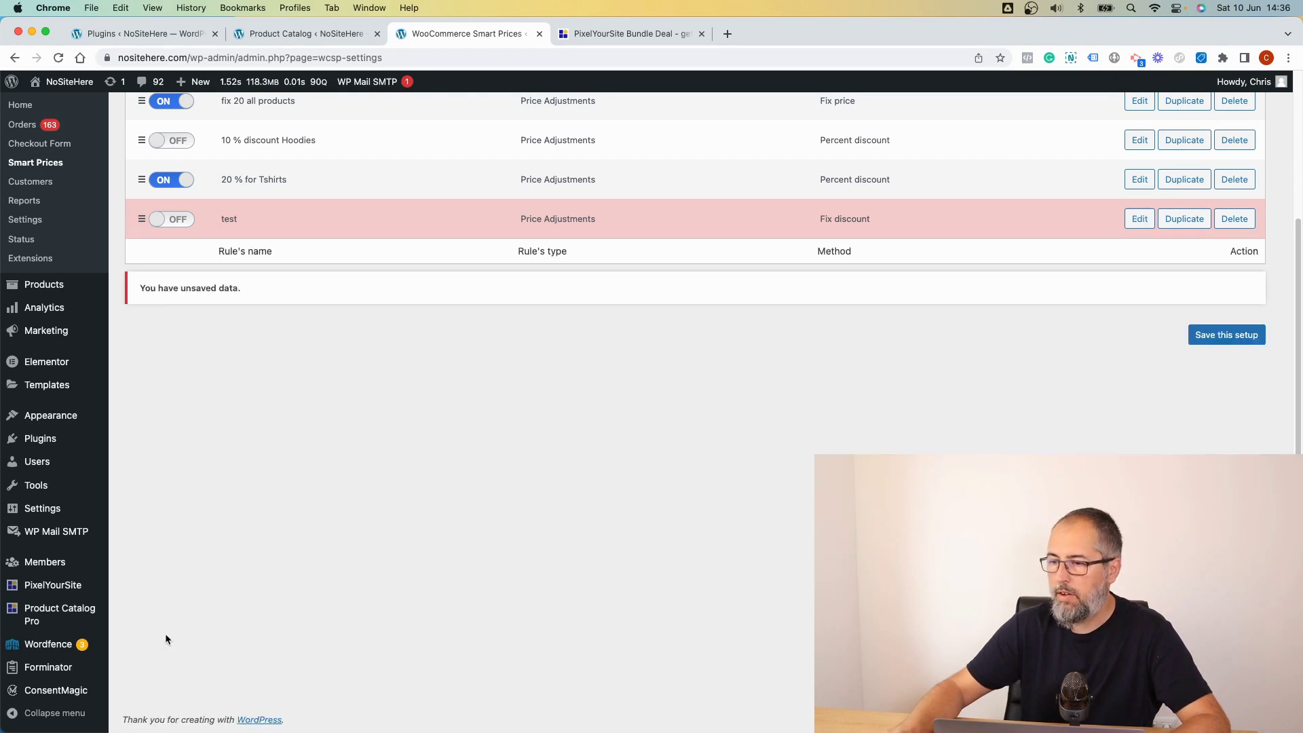
# Step: Drag the fix 20 all products rule below the Hoodies rule and back to the top
pyautogui.scroll(3, 512, 417)
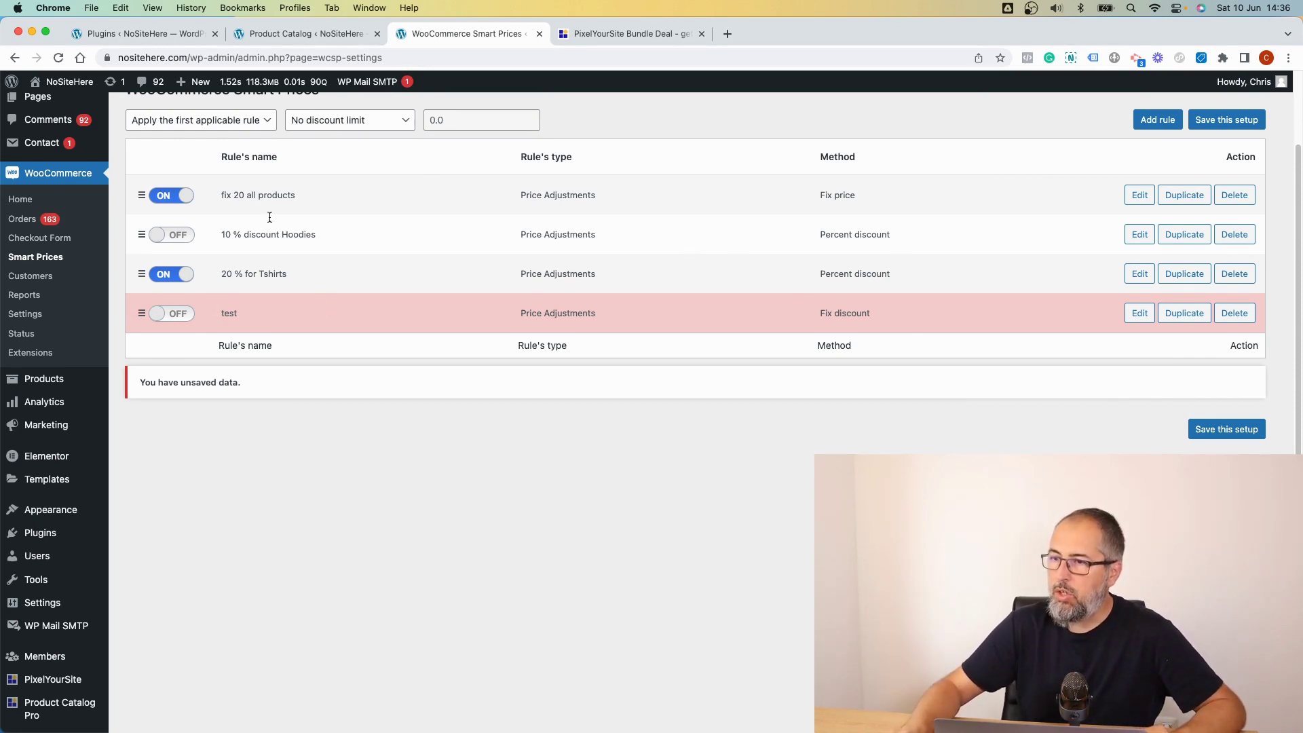
pyautogui.moveTo(141, 196); pyautogui.dragTo(140, 227)
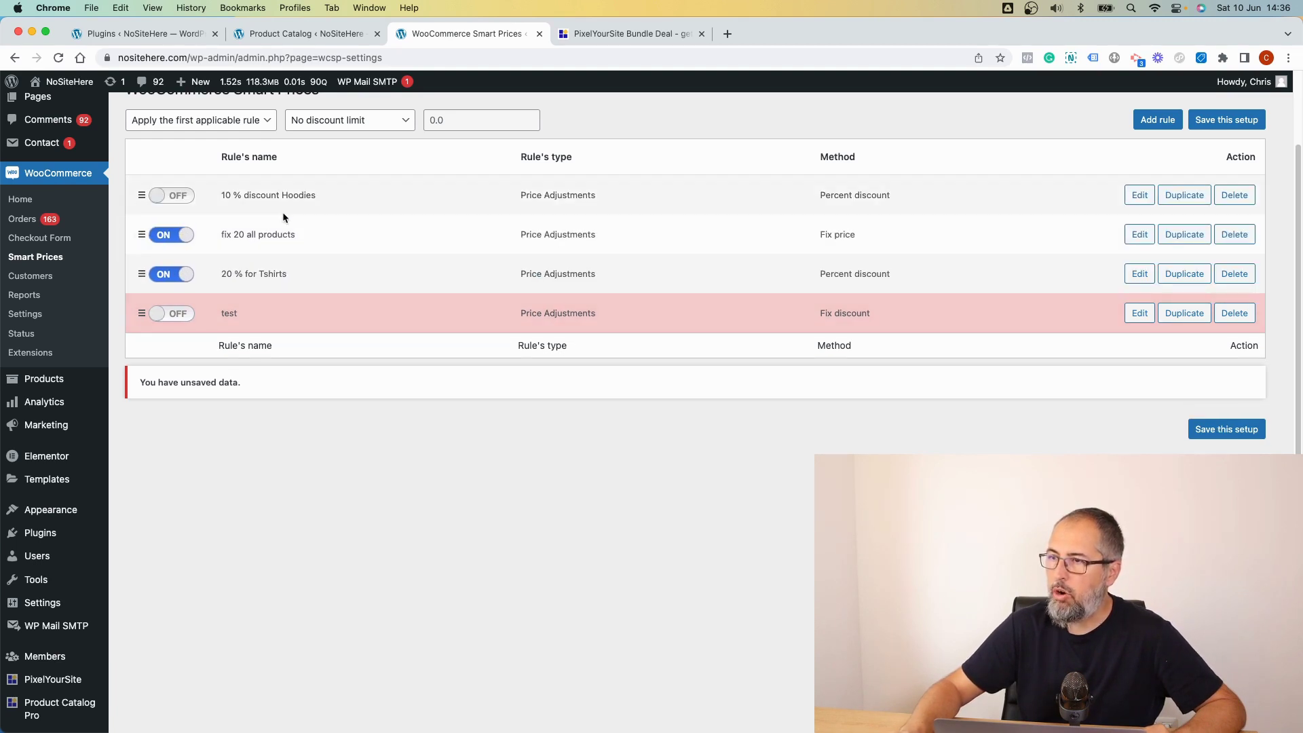
pyautogui.scroll(3, 325, 204)
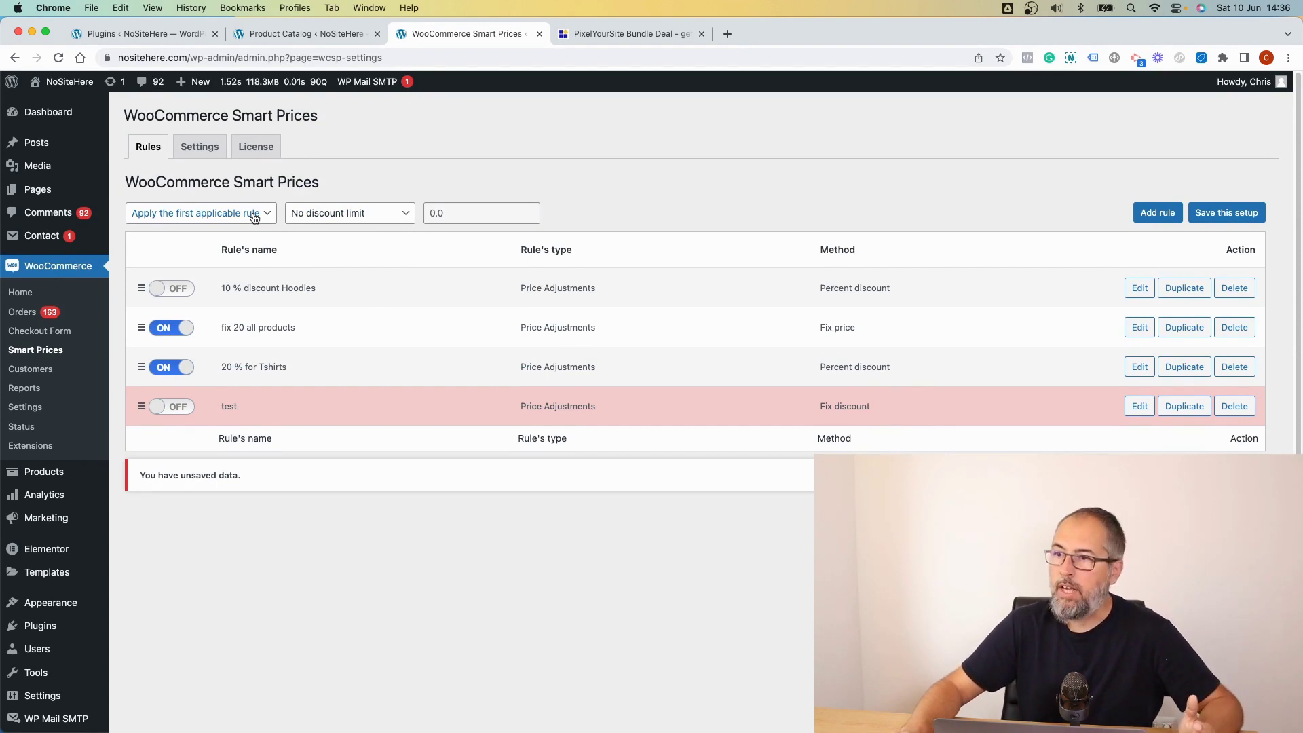
pyautogui.moveTo(141, 327); pyautogui.dragTo(137, 266)
# Step: Apply the biggest price rule with no discount limit, then go to the Settings page
pyautogui.click(195, 214)
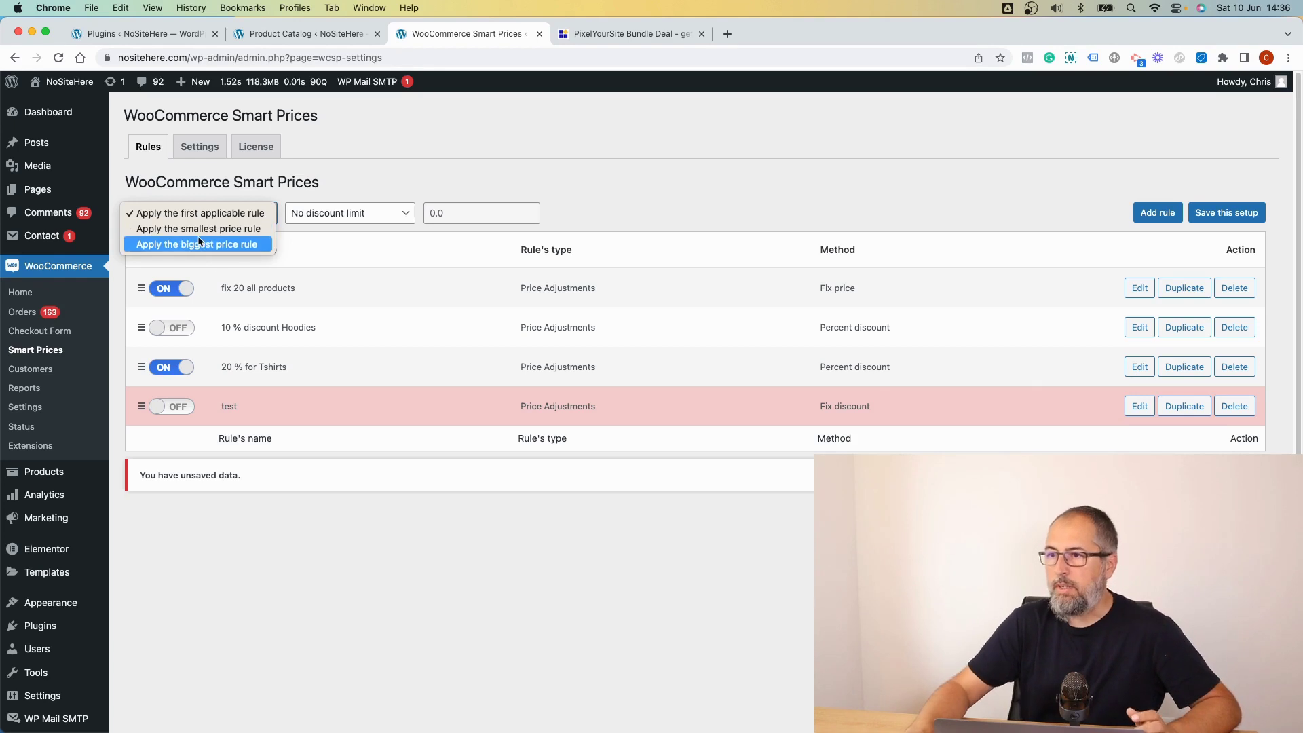
pyautogui.click(202, 245)
pyautogui.click(388, 218)
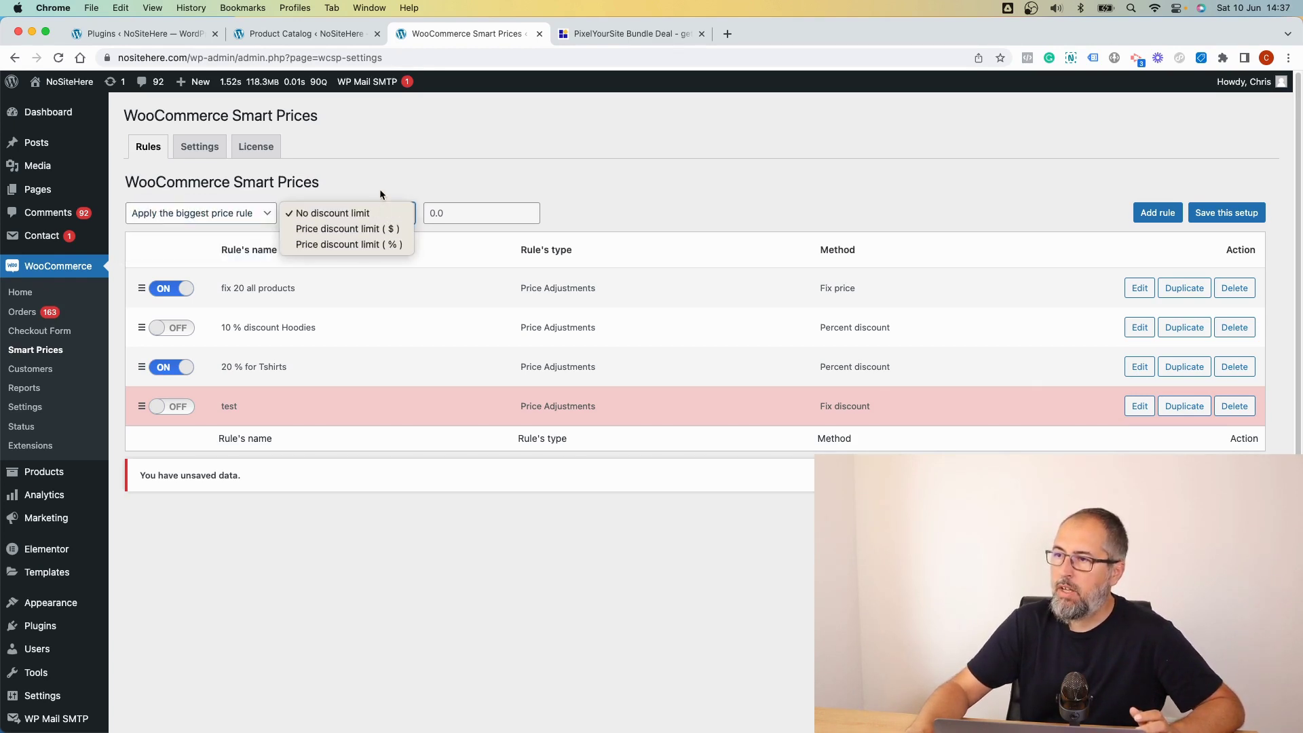
pyautogui.click(380, 188)
pyautogui.click(196, 152)
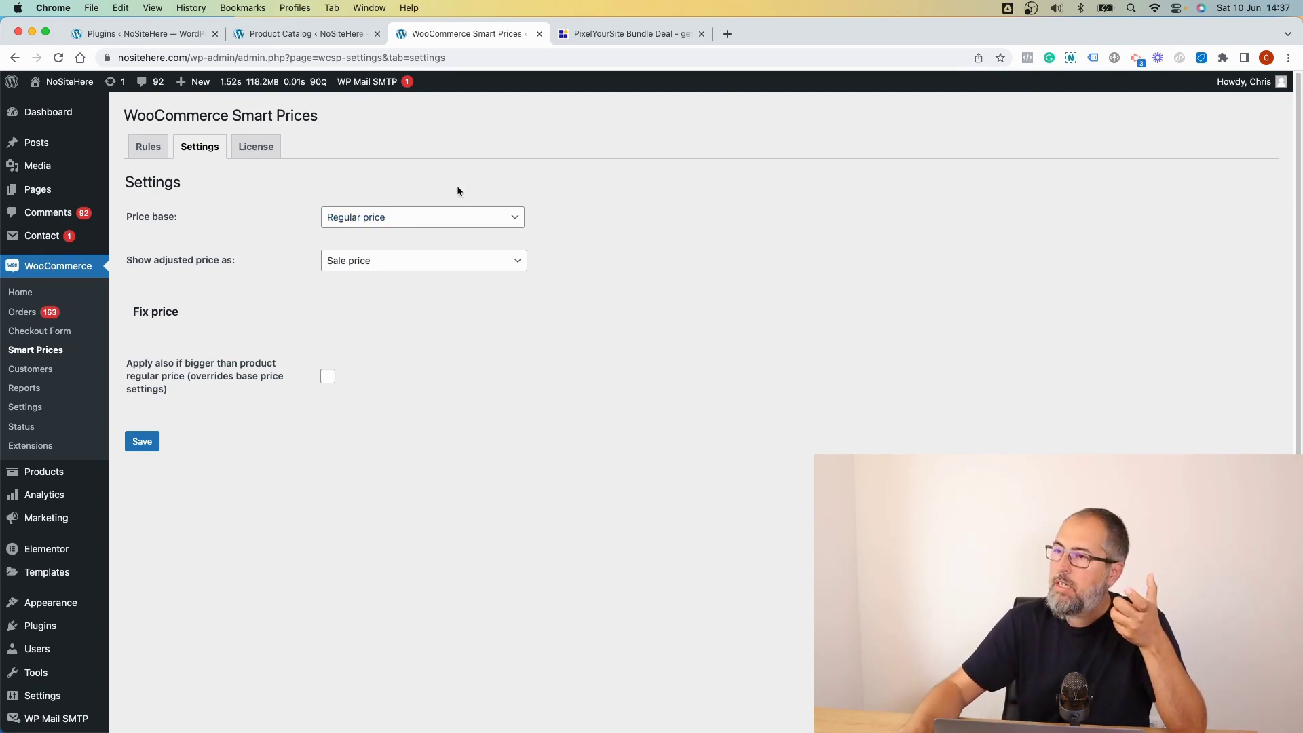
# Step: Keep Regular price as base, show adjusted prices as Regular price (if Sale price does not exist), fix-price override off
pyautogui.click(467, 216)
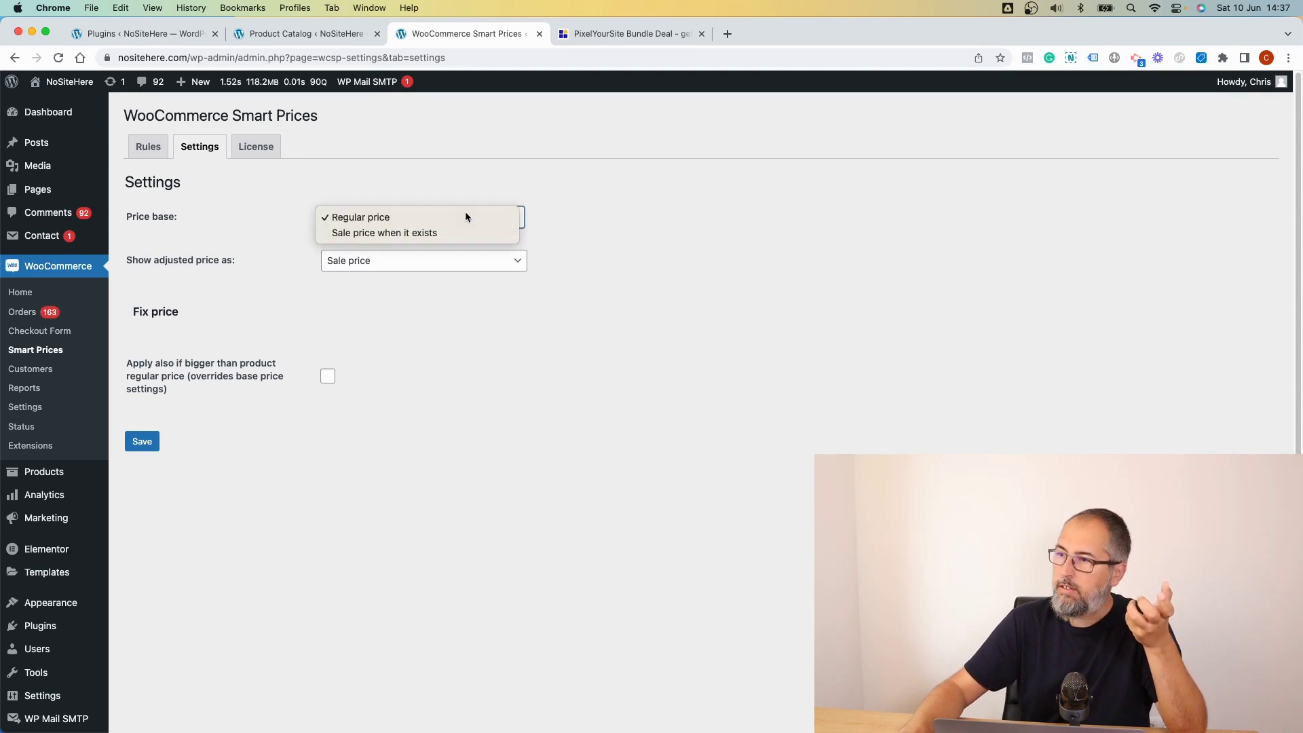
pyautogui.click(466, 216)
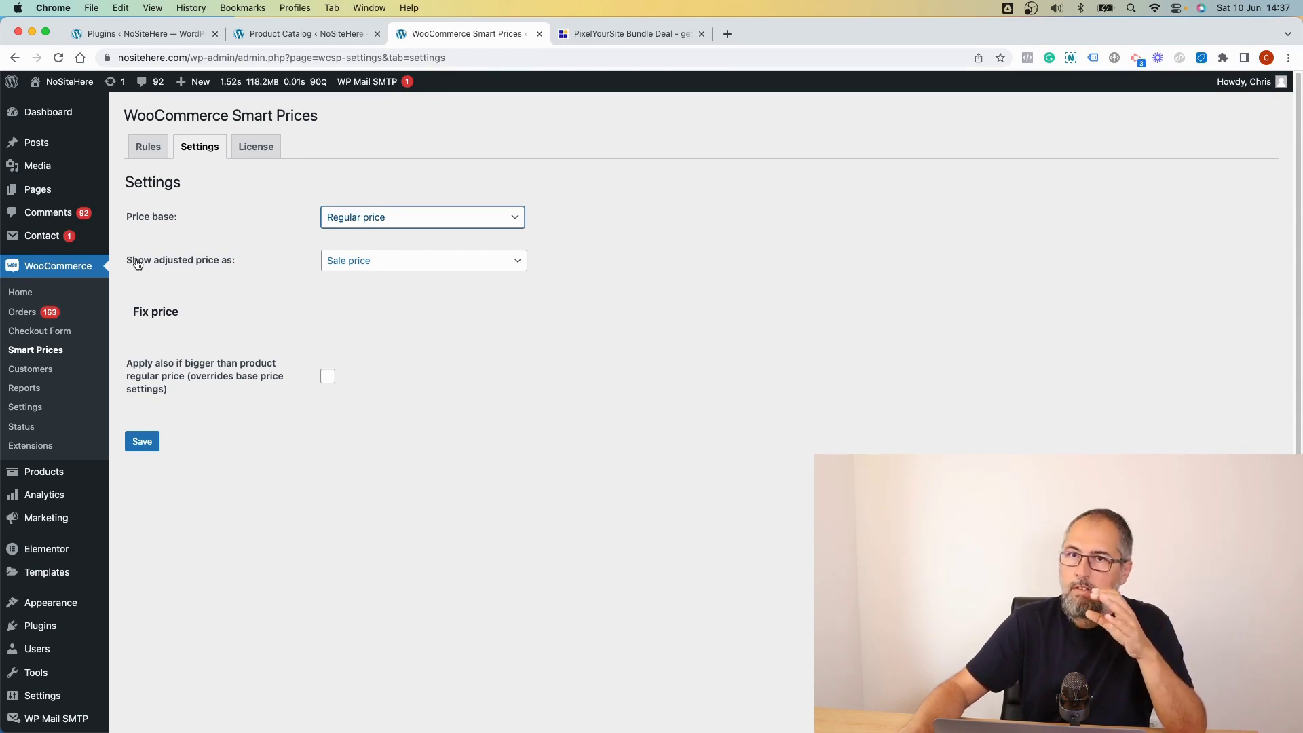
pyautogui.click(380, 264)
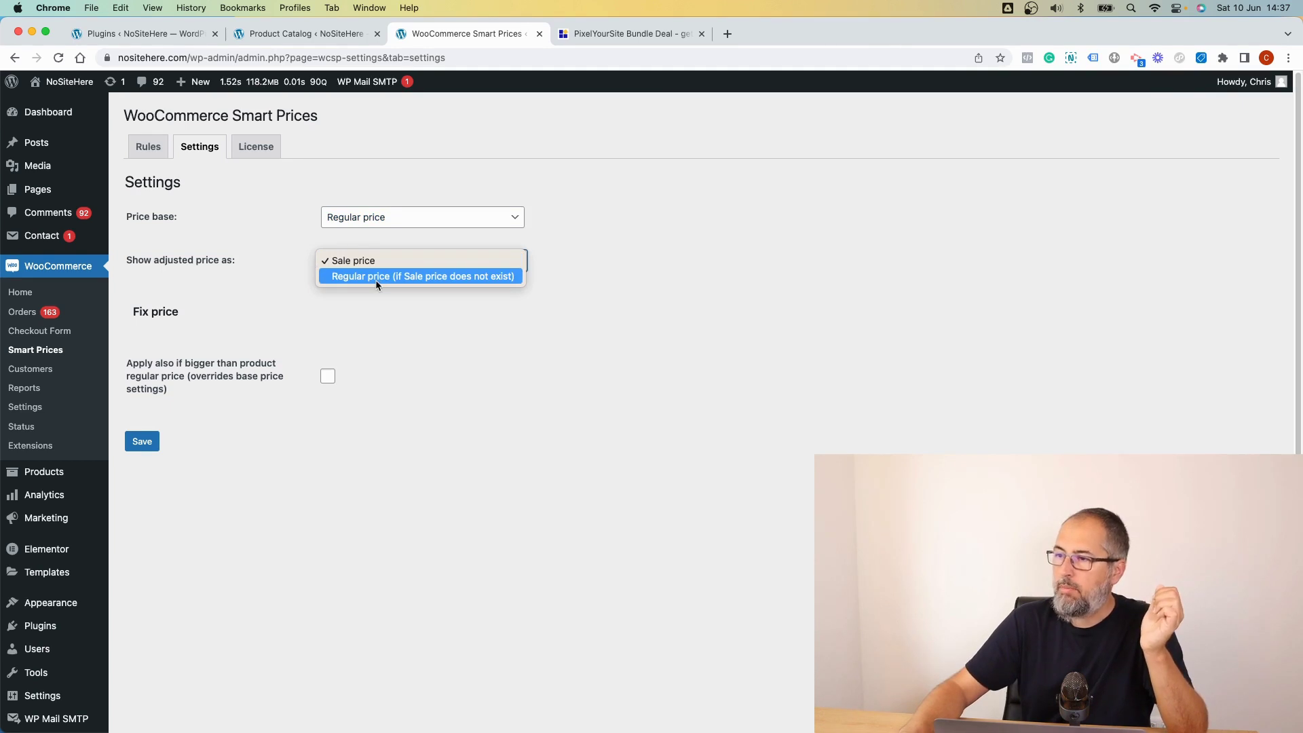
pyautogui.click(376, 278)
pyautogui.click(380, 261)
pyautogui.click(471, 389)
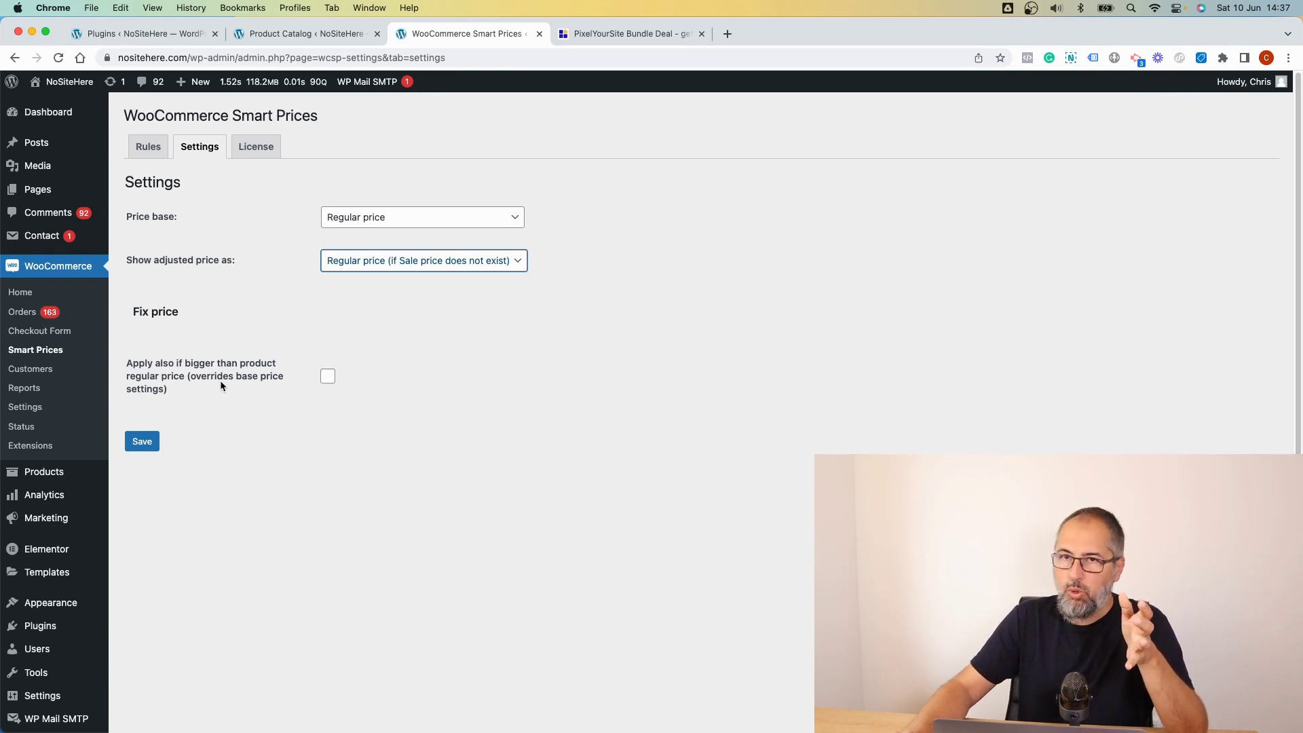
pyautogui.click(323, 381)
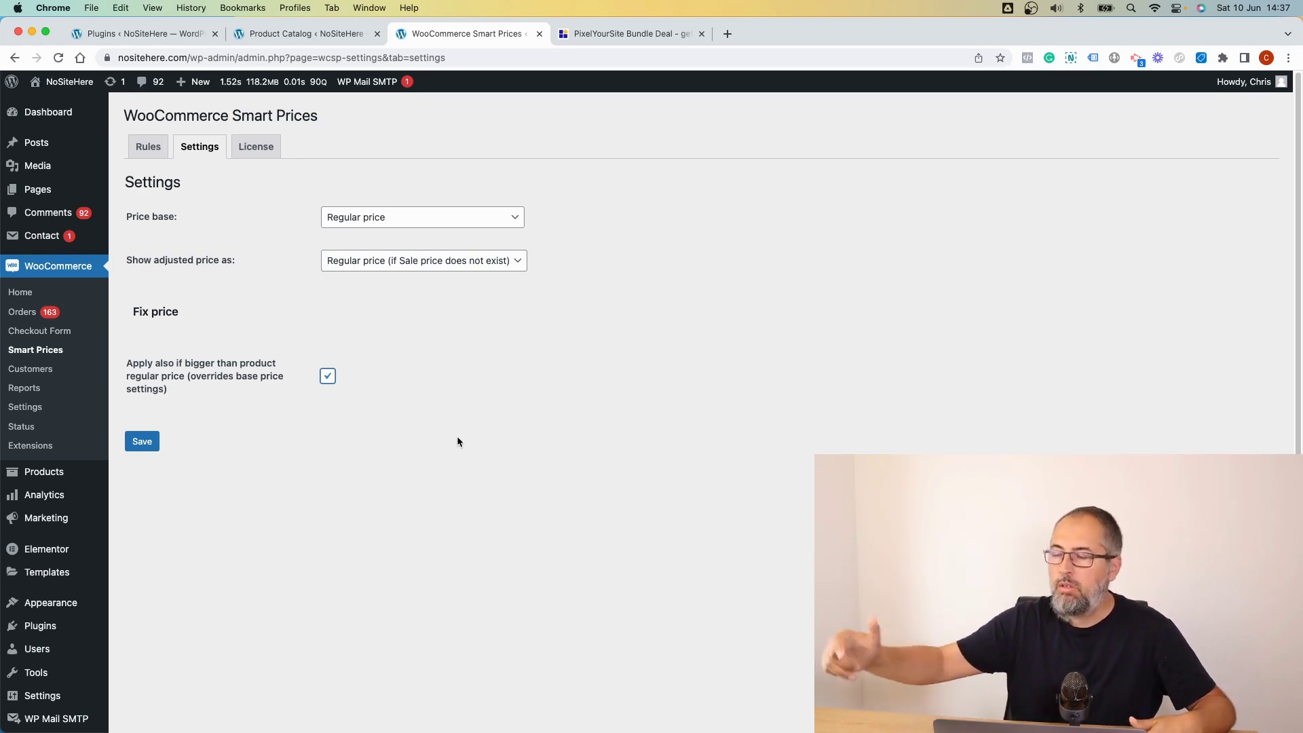
pyautogui.click(328, 378)
# Step: Return to the Rules tab to review the rules list
pyautogui.click(152, 158)
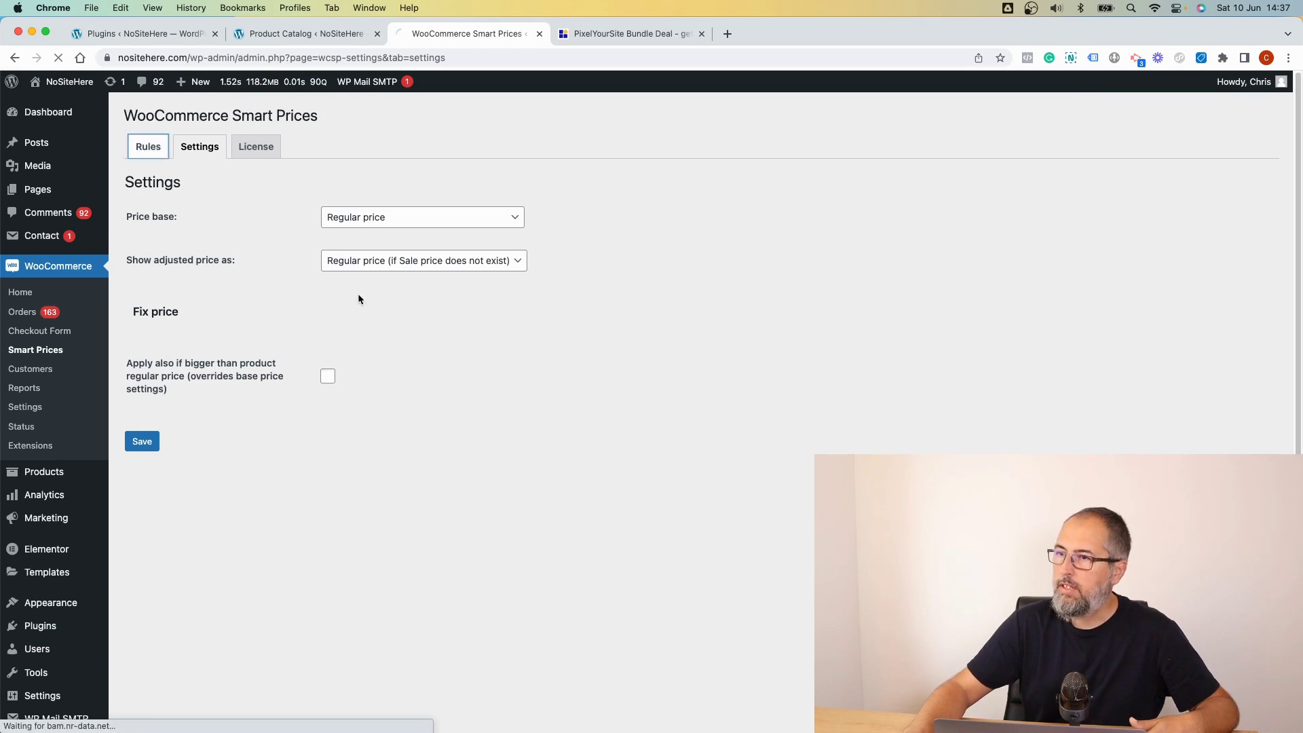